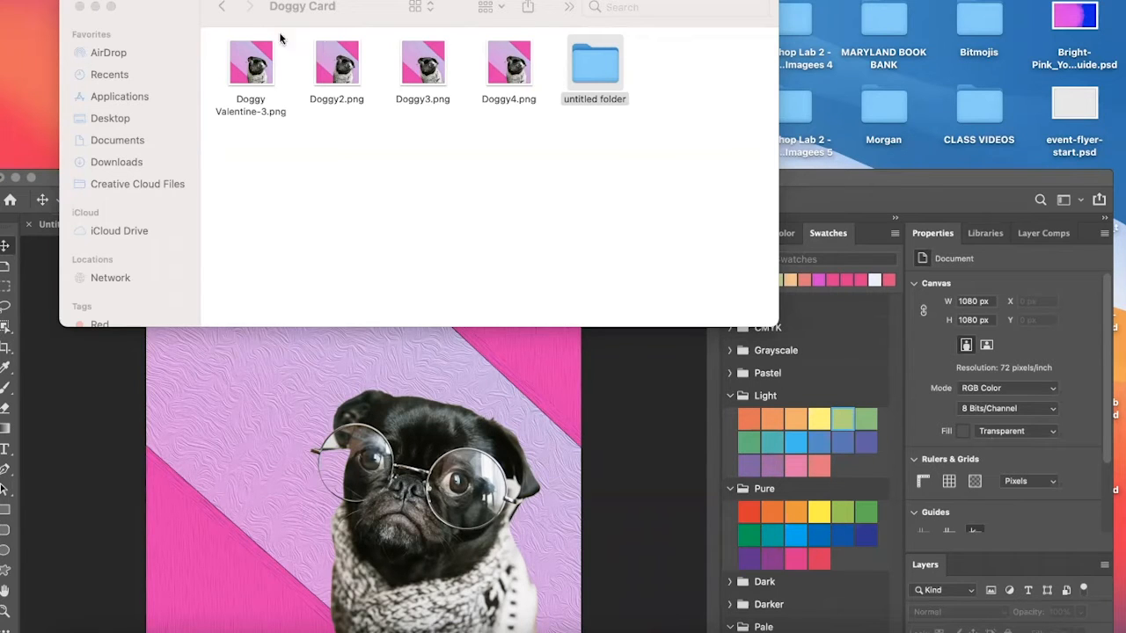
Look over the four doggy PNG images in the Doggy Card folder, and close the folder window
click(246, 76)
click(325, 74)
click(410, 80)
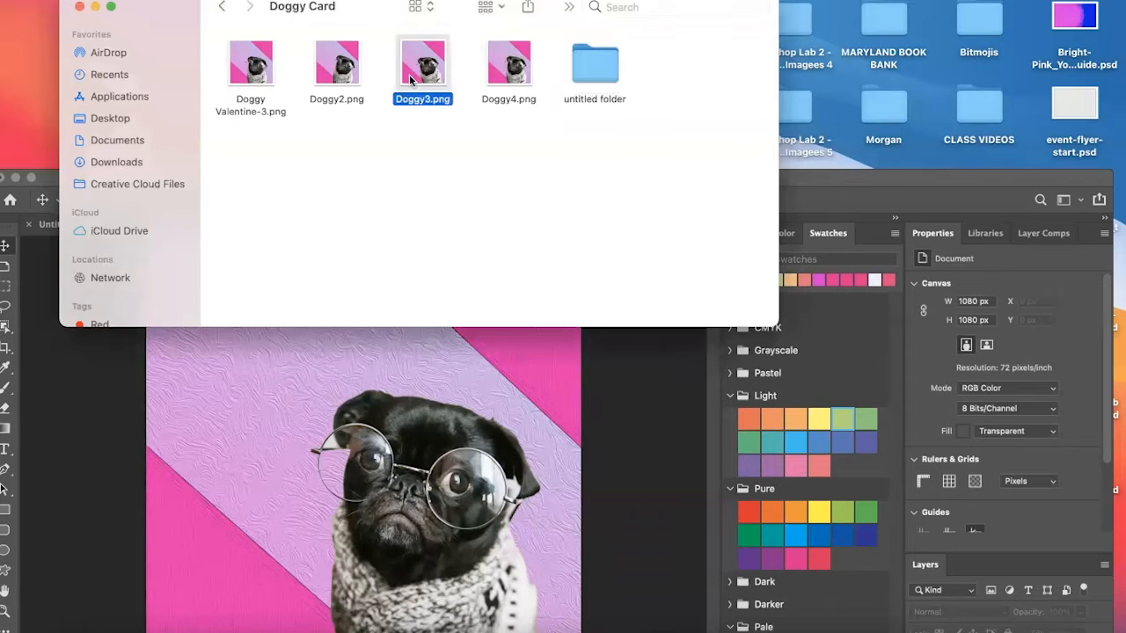
click(496, 78)
click(247, 76)
click(351, 72)
click(413, 80)
click(508, 84)
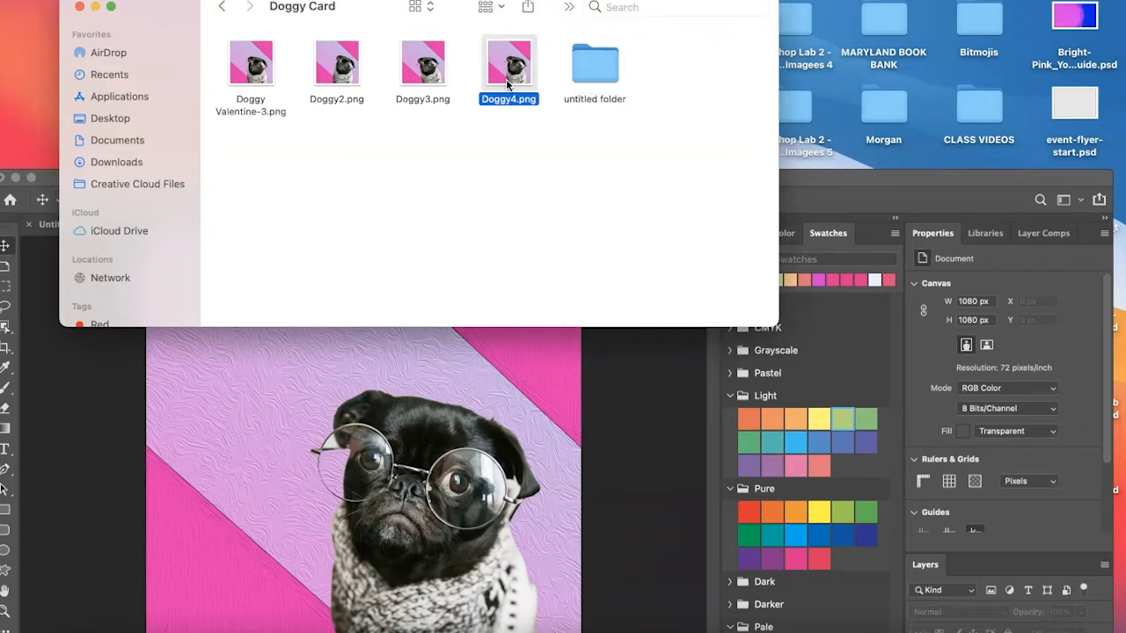
click(80, 6)
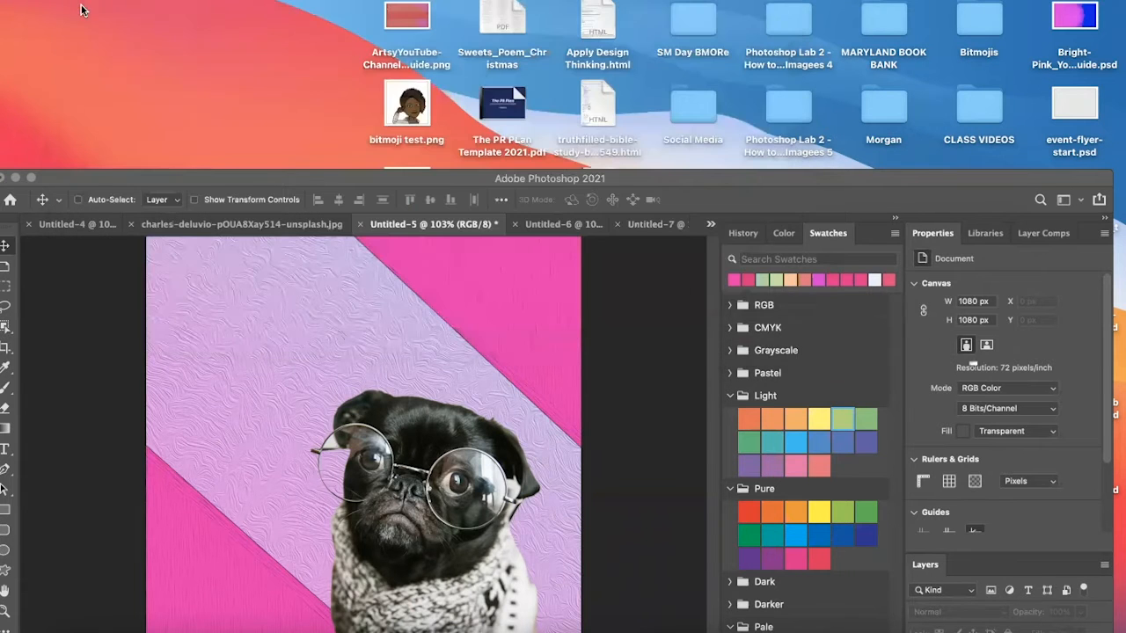
Switch to Photoshop by moving its window up into full view, and check Untitled-4 before returning to Untitled-5
drag(153, 179, 166, 2)
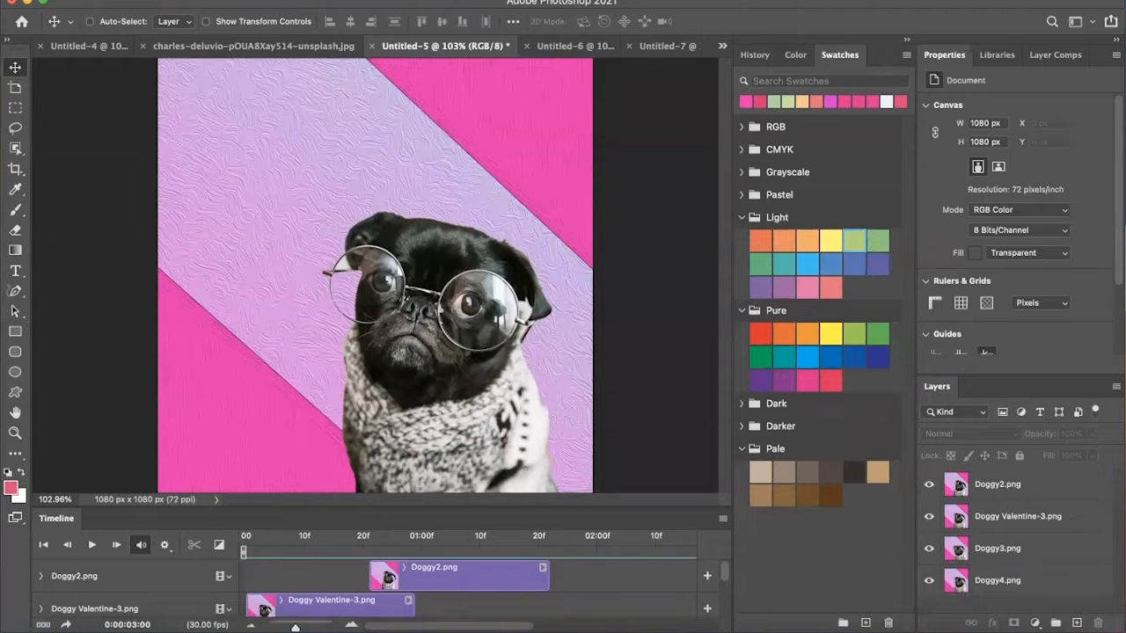
click(83, 46)
click(236, 46)
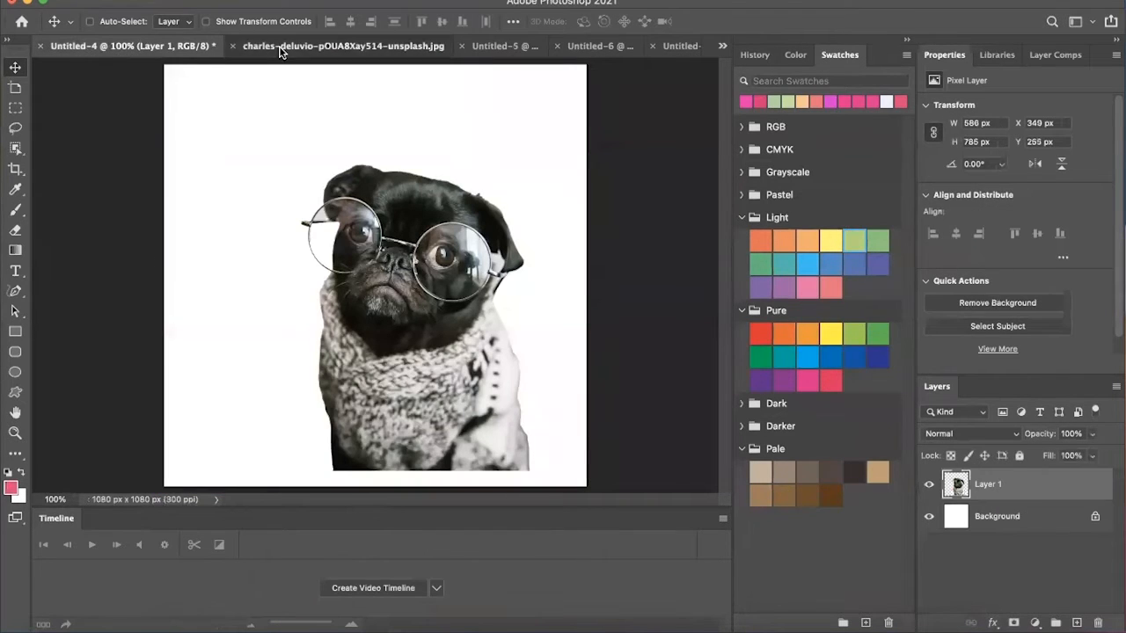
click(506, 46)
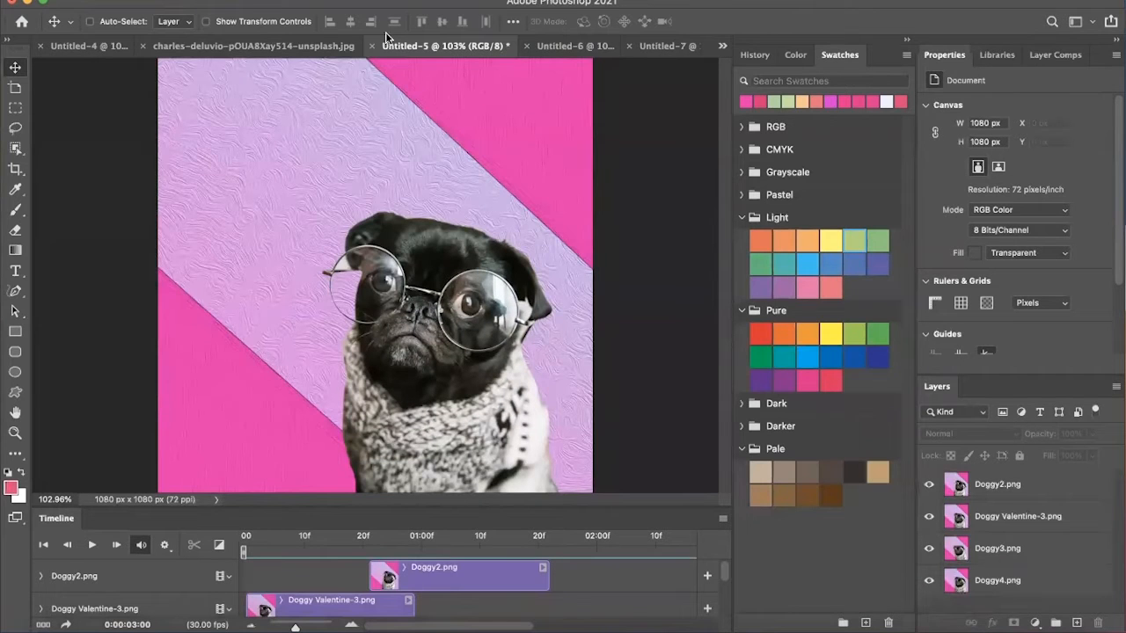
Start the Load Files into Stack script
click(123, 0)
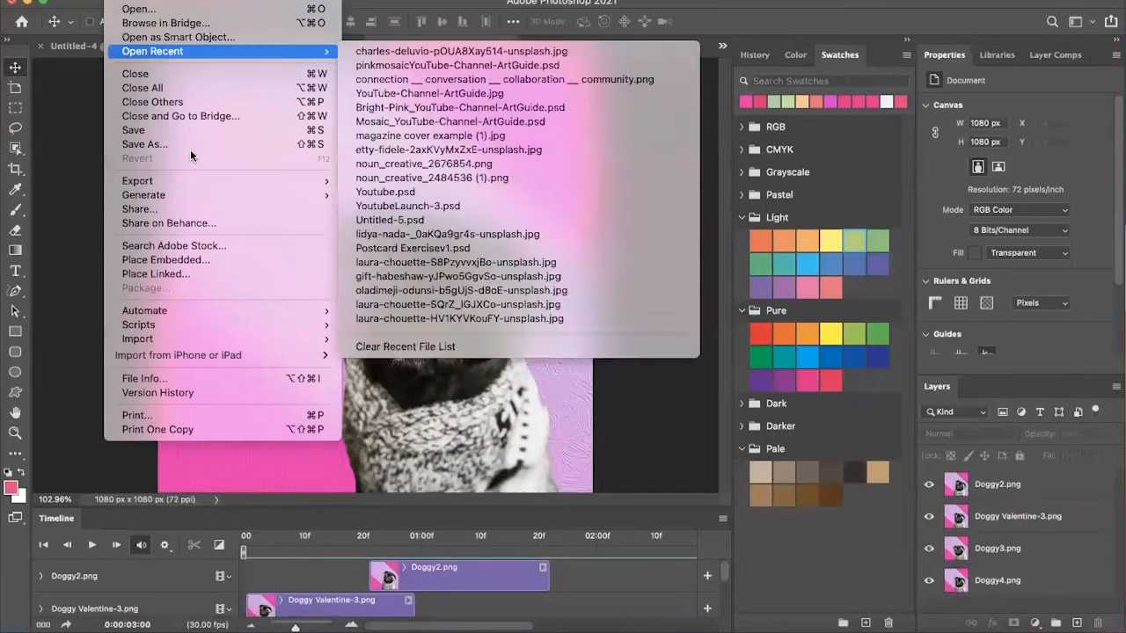
mouse_move(188, 325)
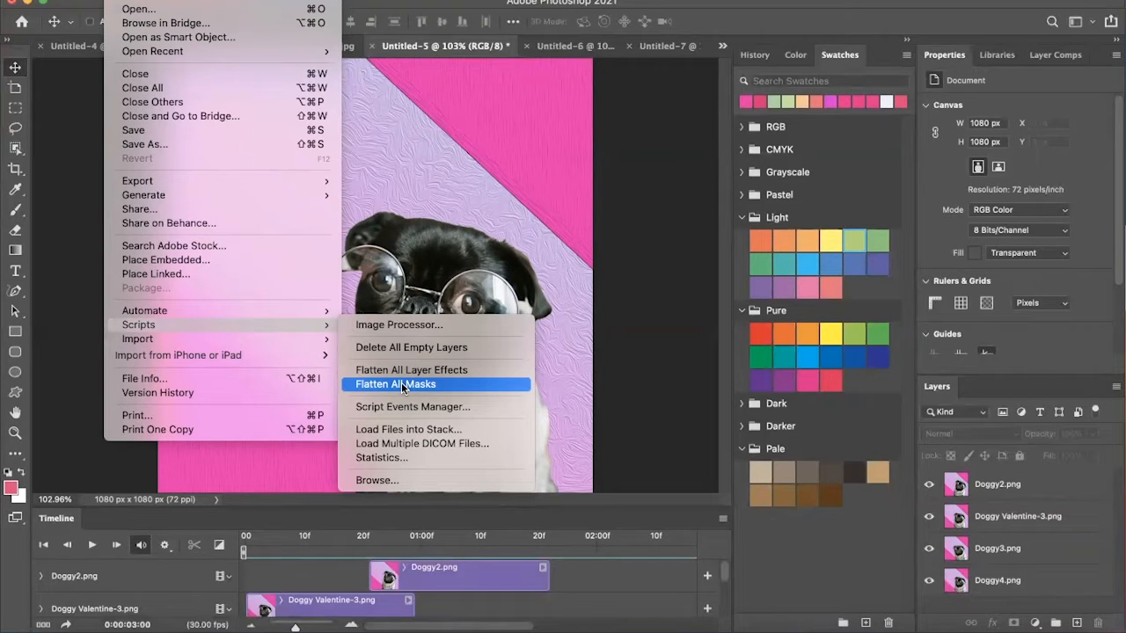
click(401, 429)
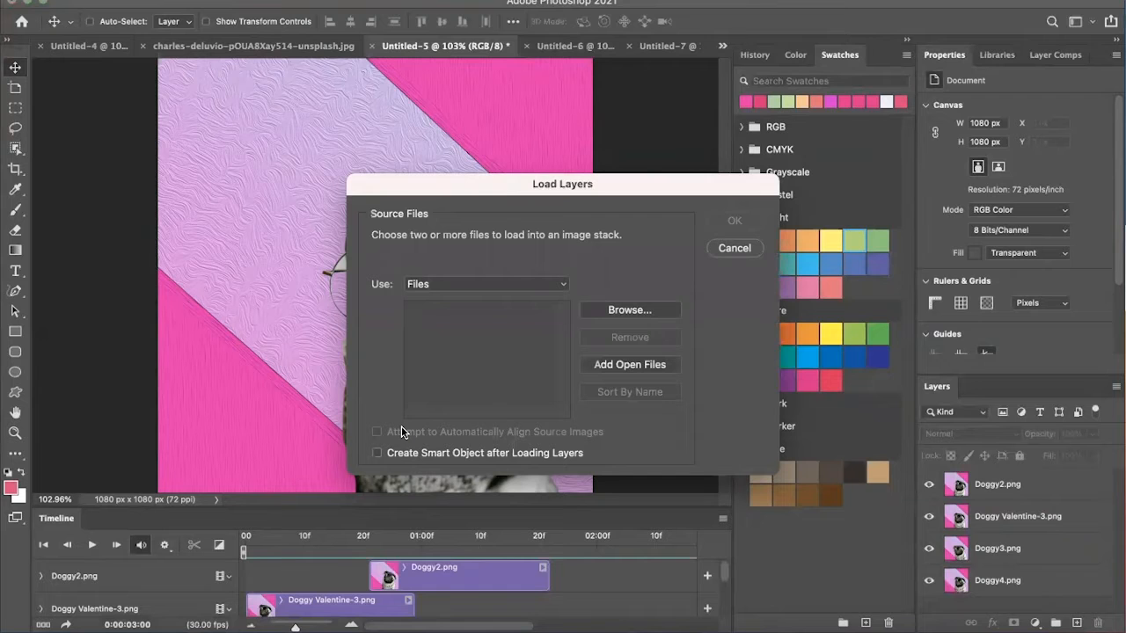
Add Doggy Frame 2.png from the Desktop to the stack's source files
click(636, 312)
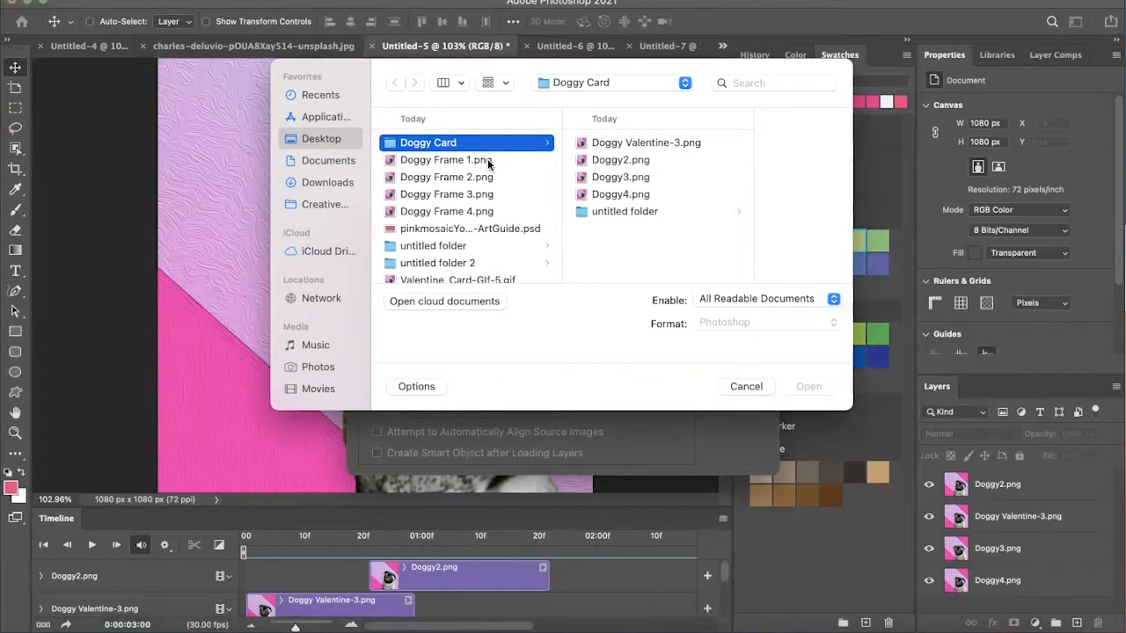
click(471, 161)
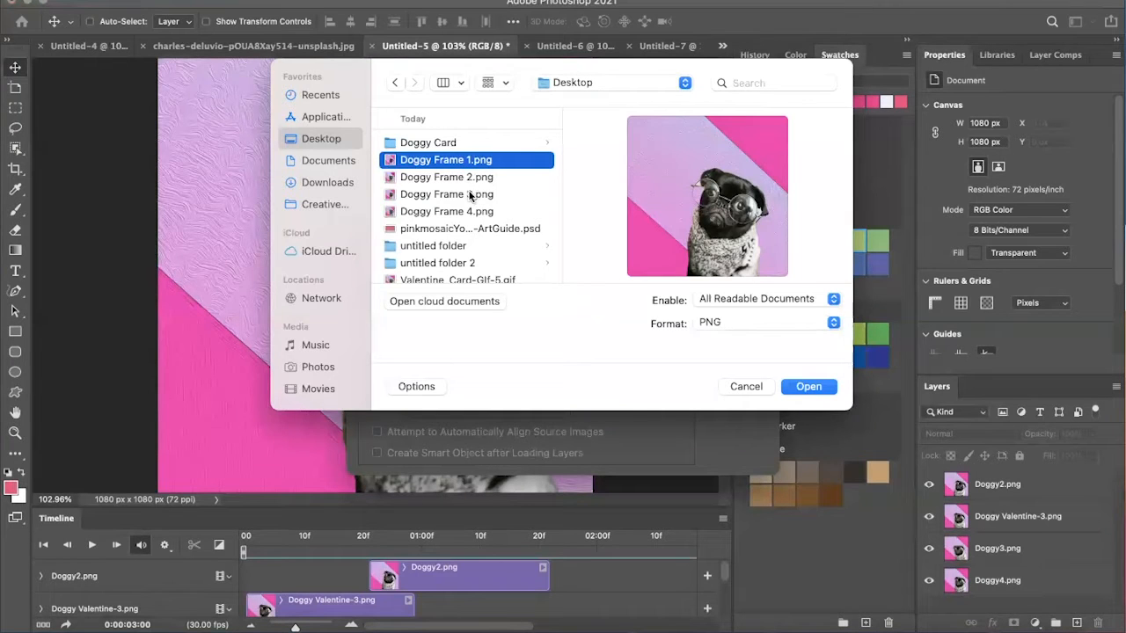
click(463, 178)
double_click(464, 178)
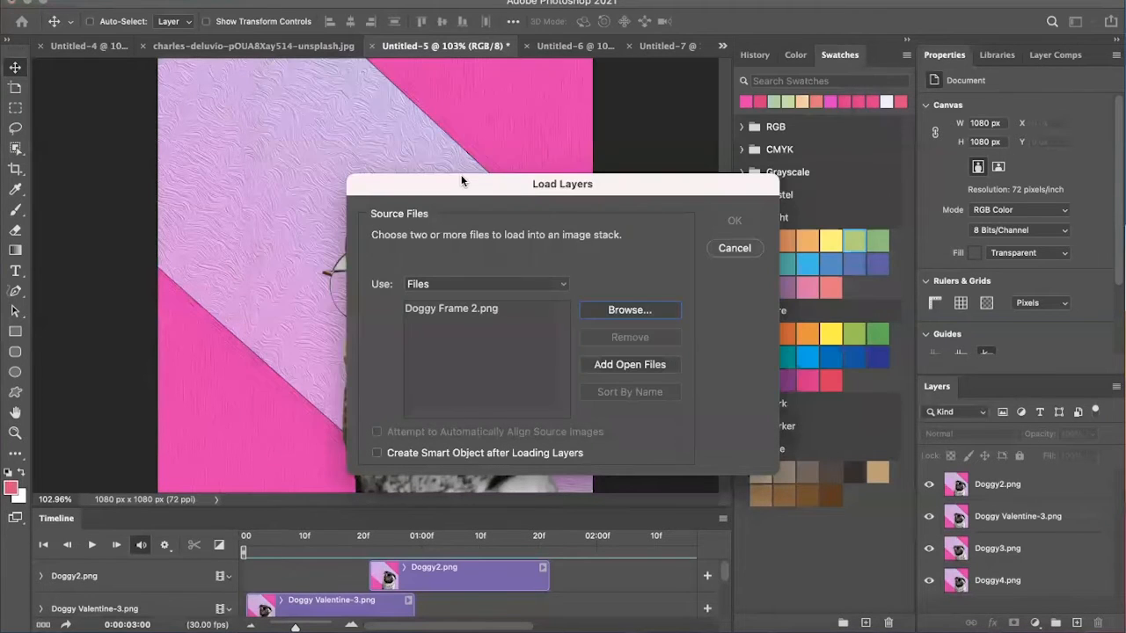
Add Doggy Valentine-3.png, Doggy2.png, Doggy3.png and Doggy4.png from the Doggy Card folder to the source files
click(615, 314)
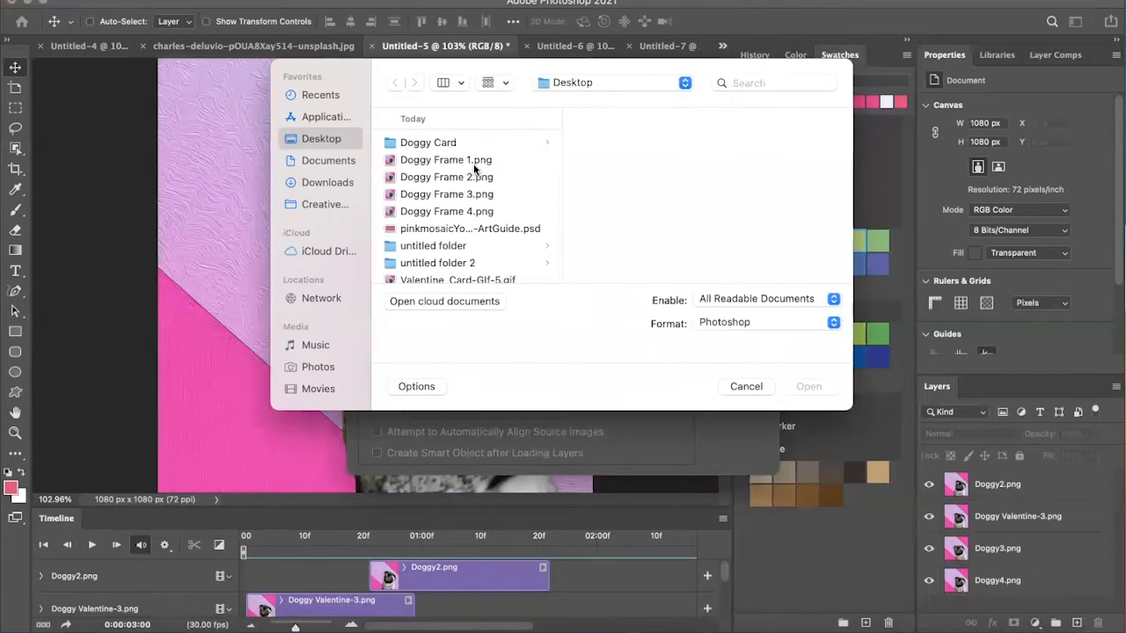
click(508, 161)
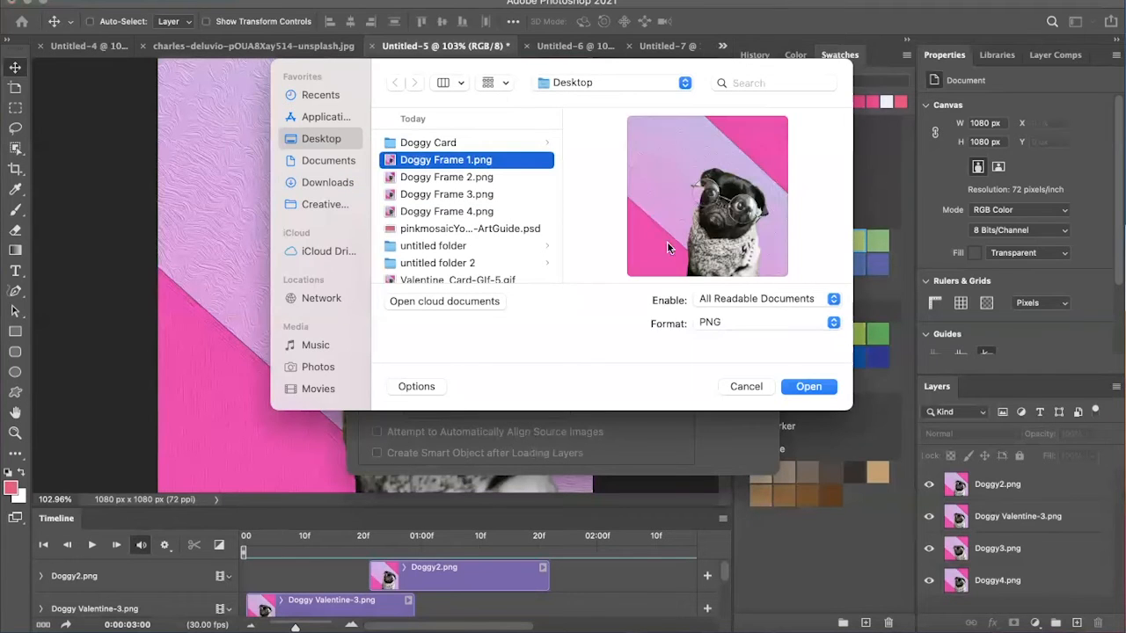
click(480, 144)
click(592, 144)
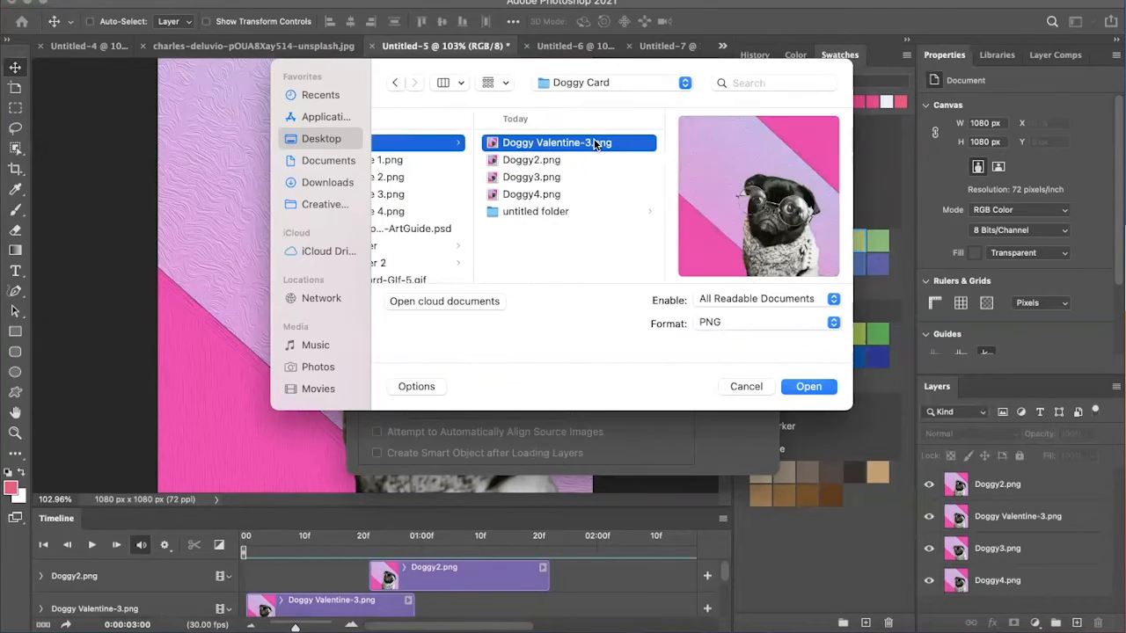
shift+click(556, 194)
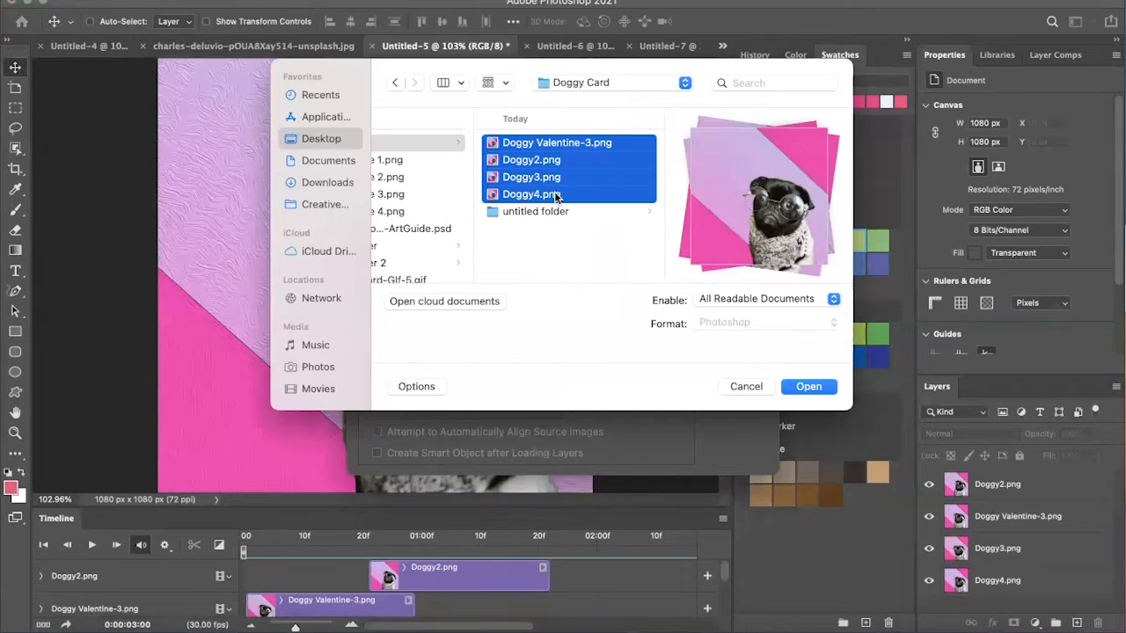
click(813, 386)
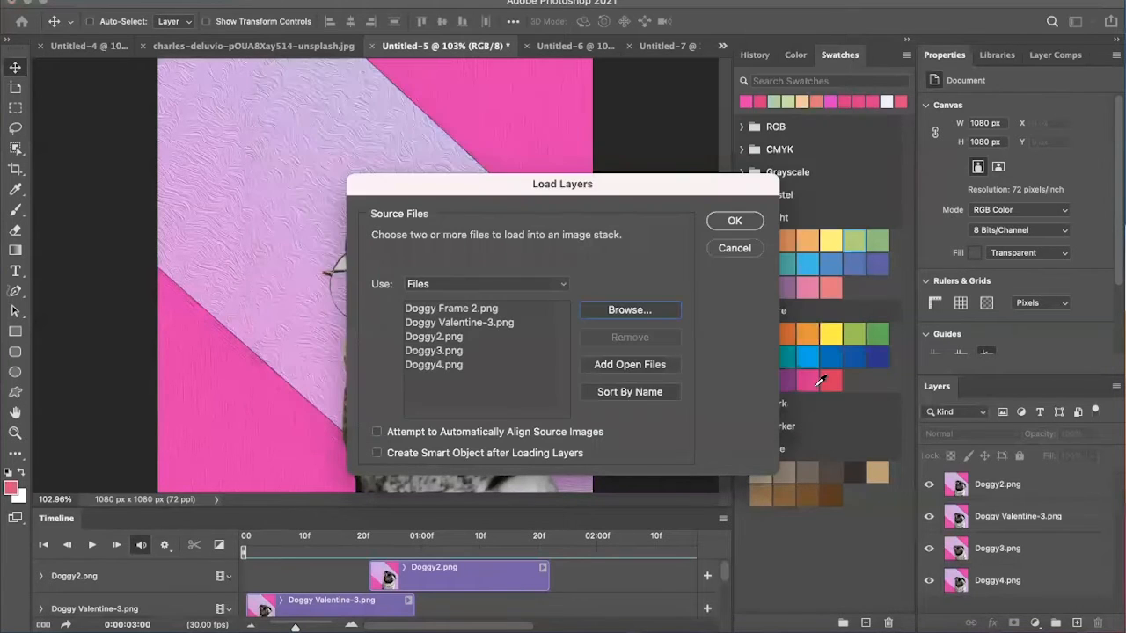
Remove Doggy Frame 2.png and the four Doggy Card images from the source file list
click(477, 308)
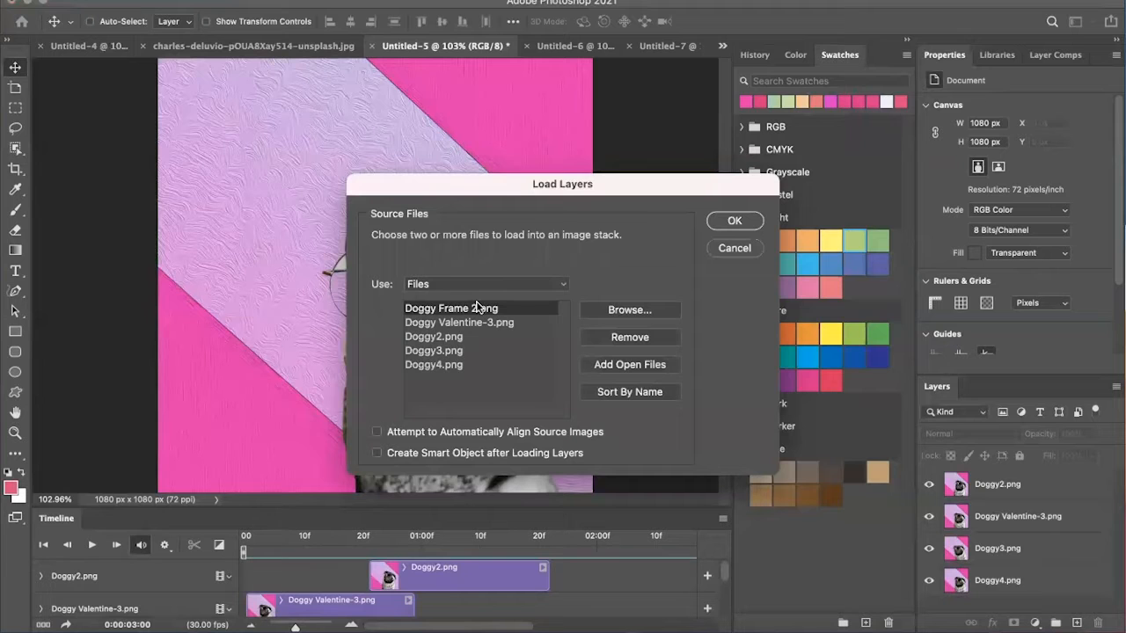
click(640, 337)
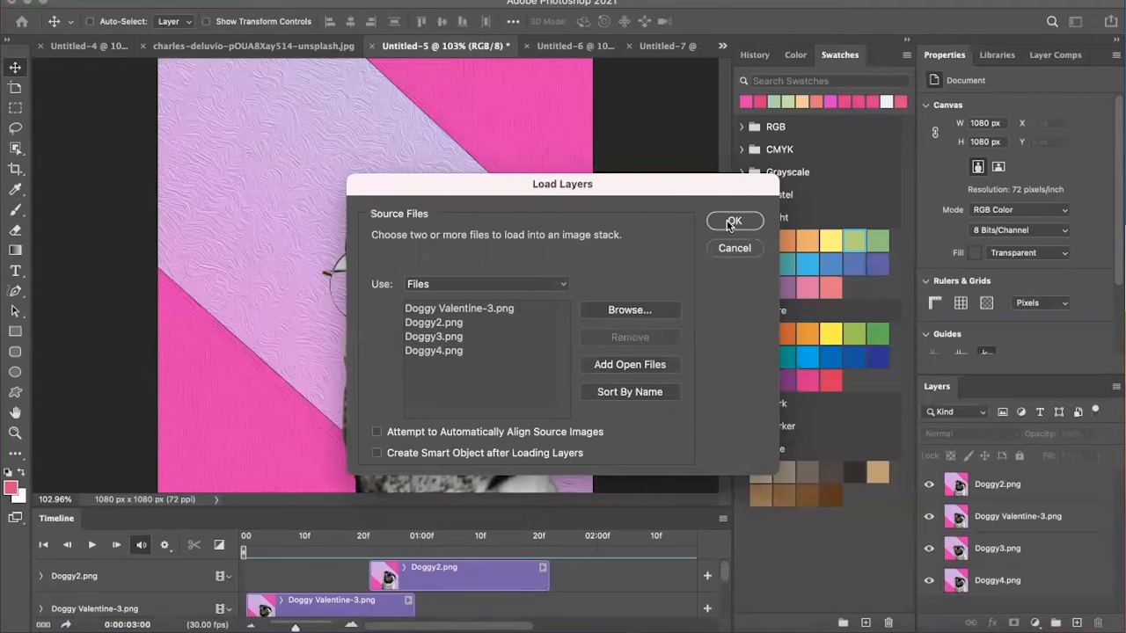
click(471, 309)
shift+click(464, 351)
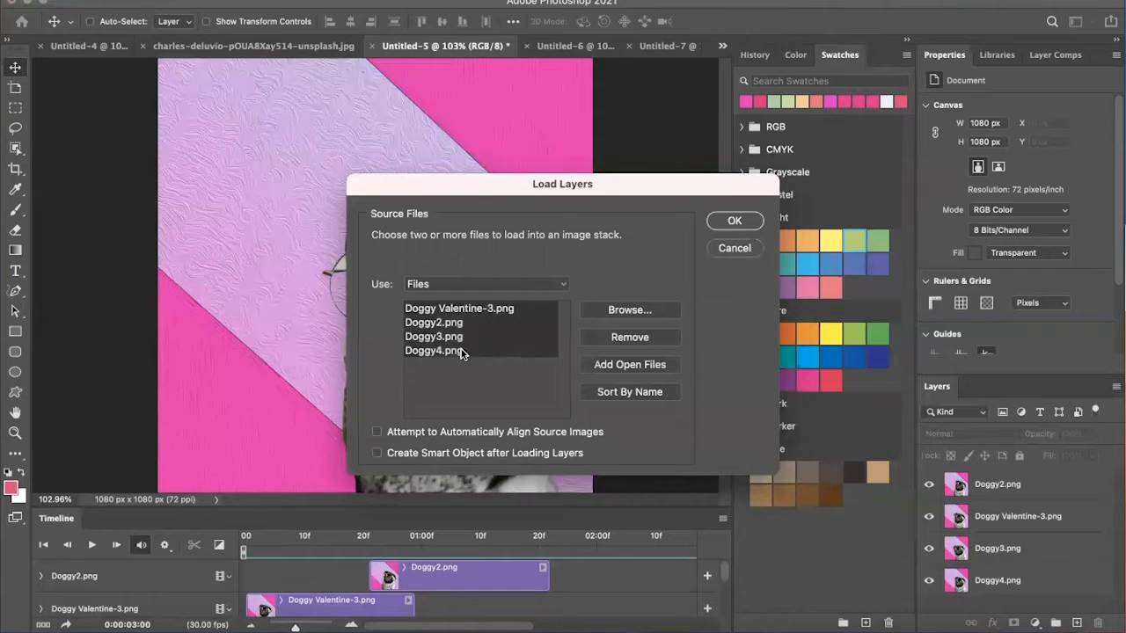
click(625, 341)
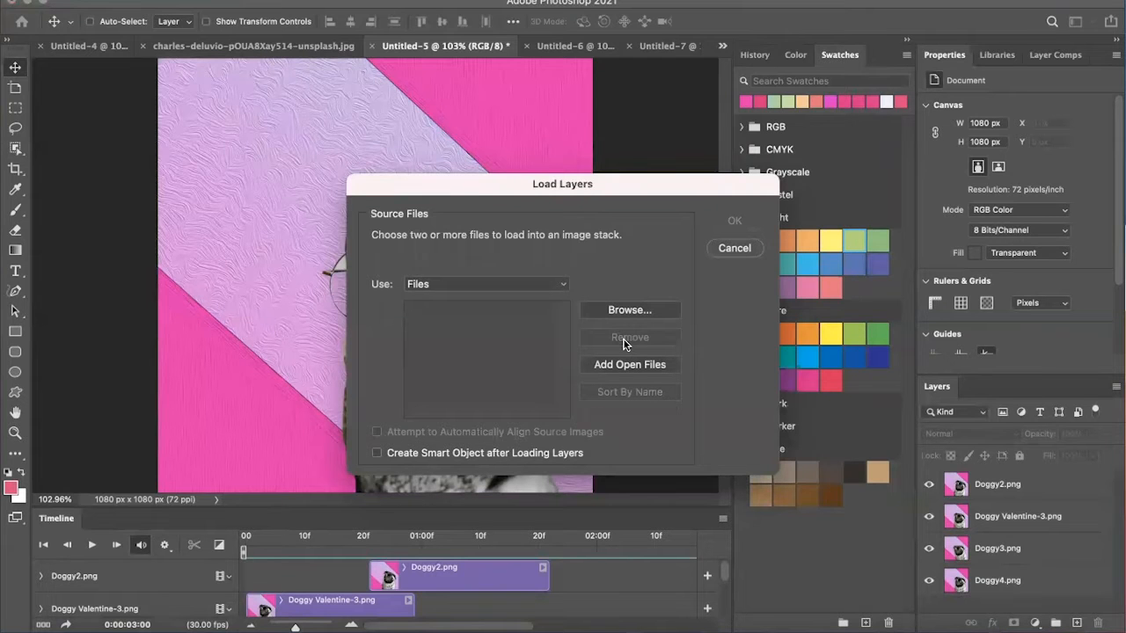
Load Doggy Valentine-3.png, Doggy2.png, Doggy3.png and Doggy4.png from the Doggy Card folder as layers in one stacked document
click(120, 1)
click(648, 311)
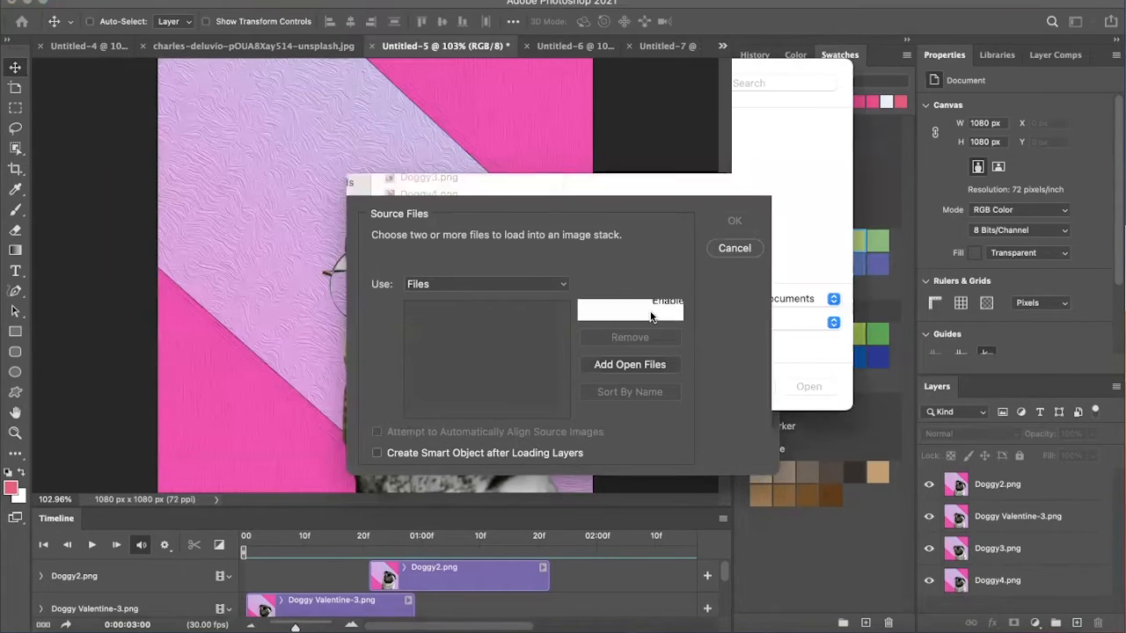
click(457, 144)
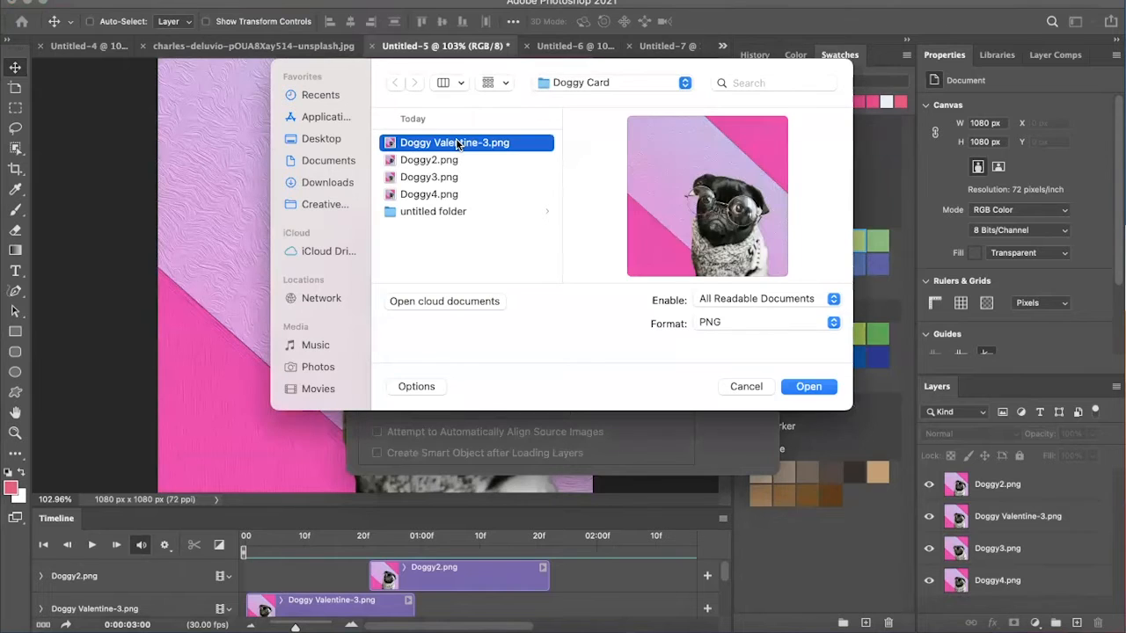
shift+click(442, 194)
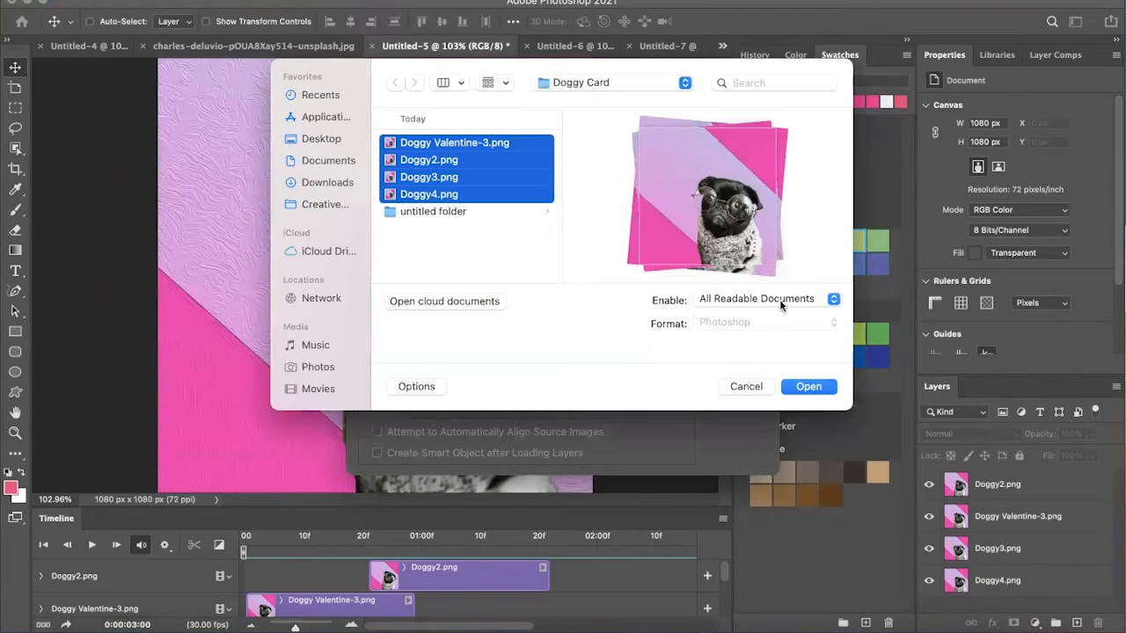
click(812, 387)
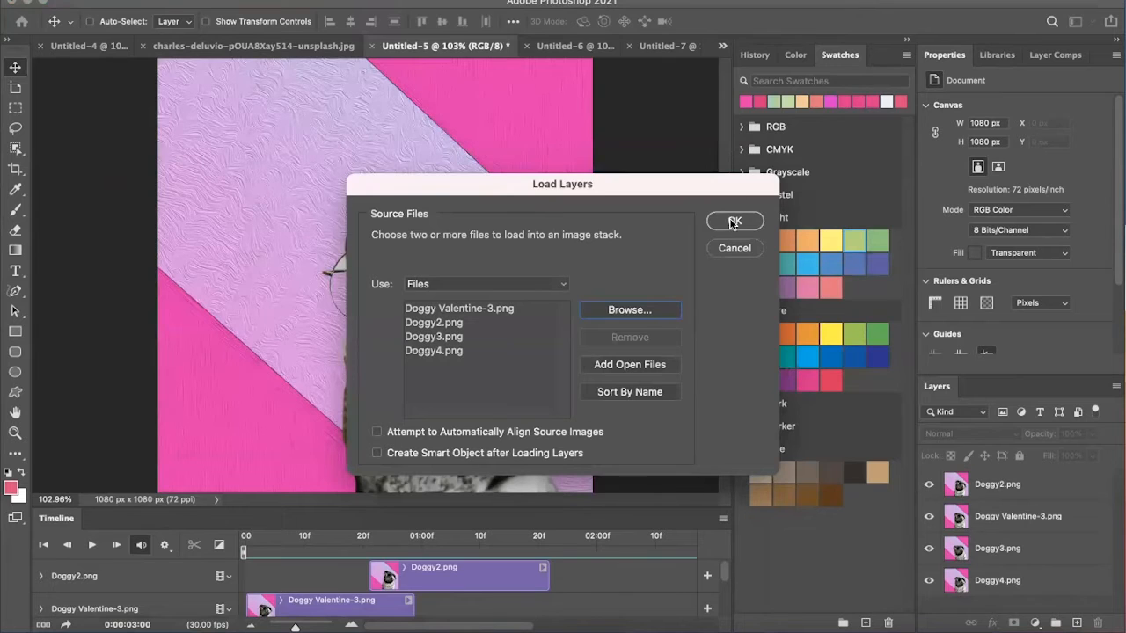
click(734, 221)
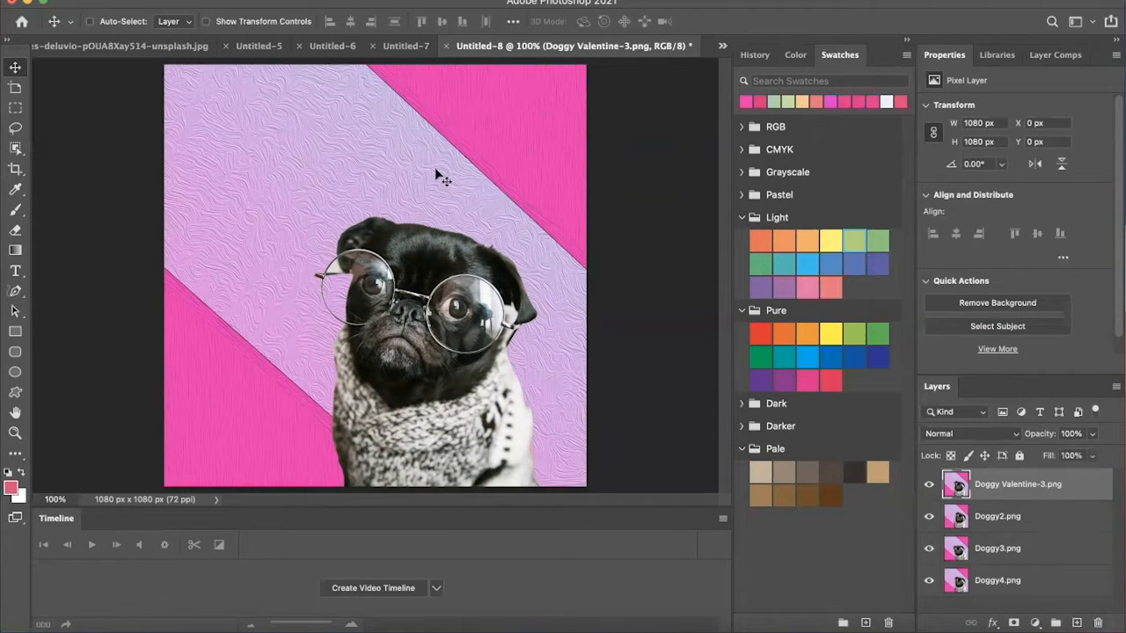
Hide the Timeline panel and show it again
click(527, 1)
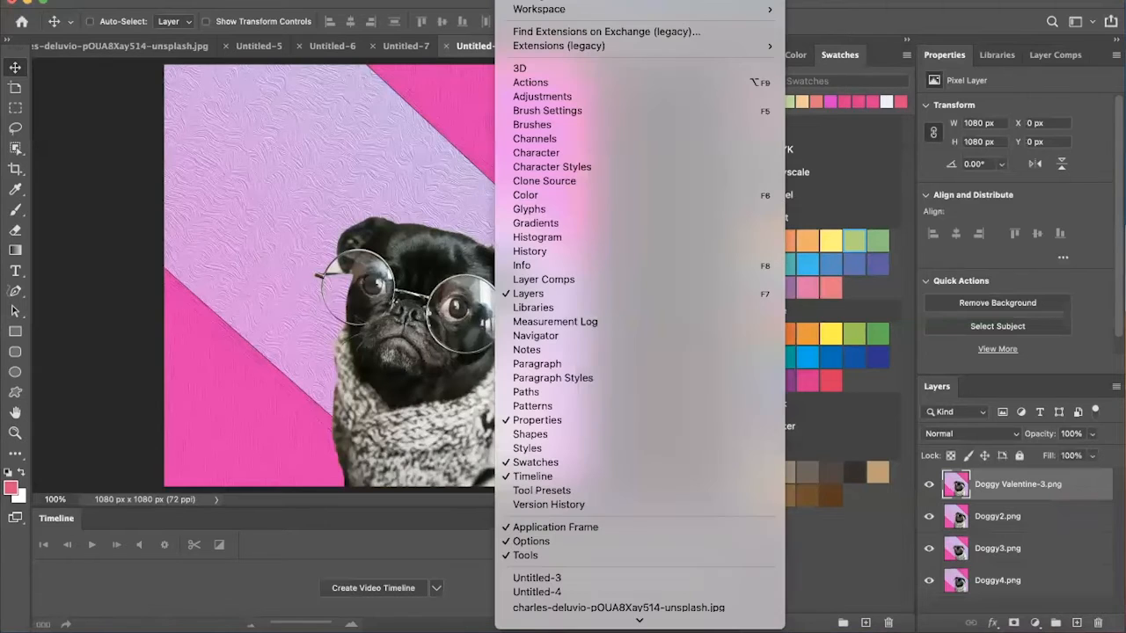
click(534, 476)
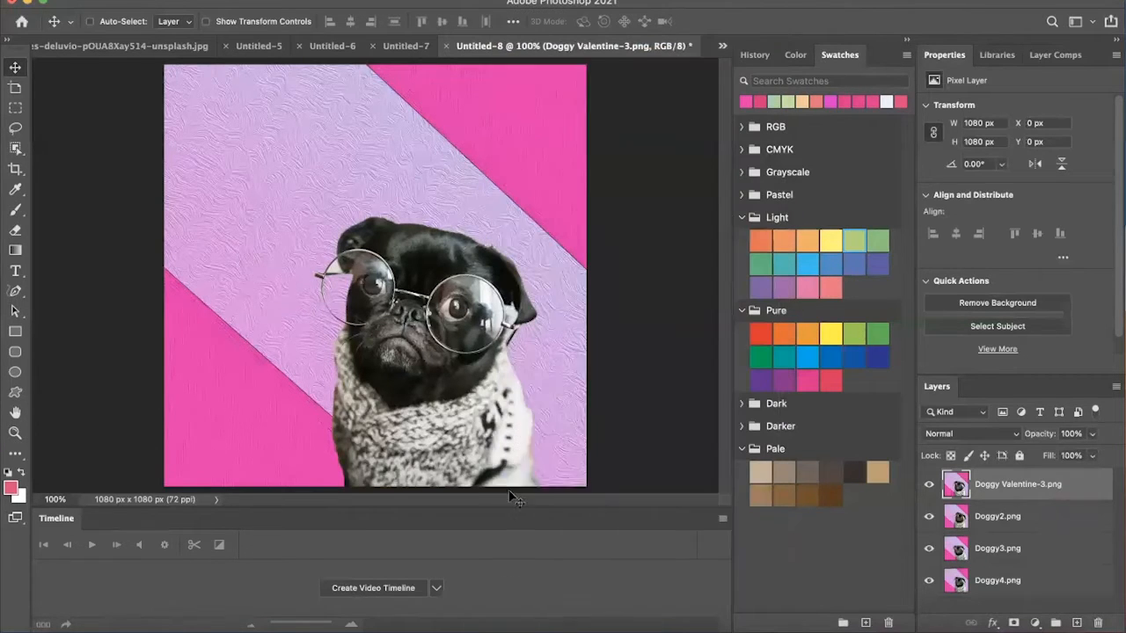
click(528, 2)
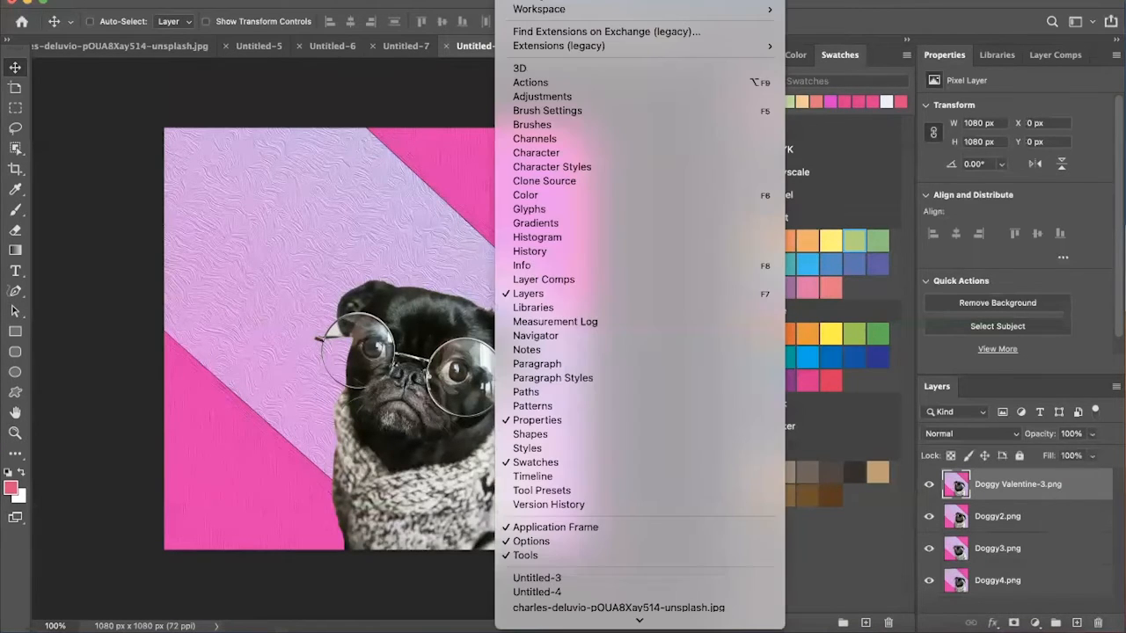
click(524, 480)
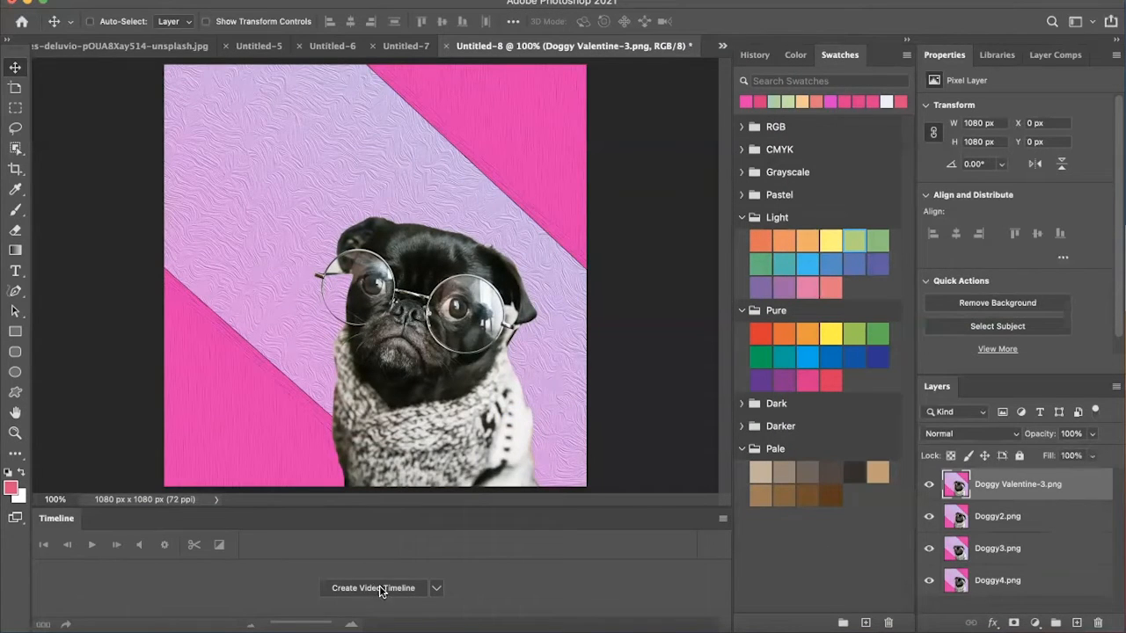
Choose the video timeline type and create a video timeline for the stacked layers
click(436, 588)
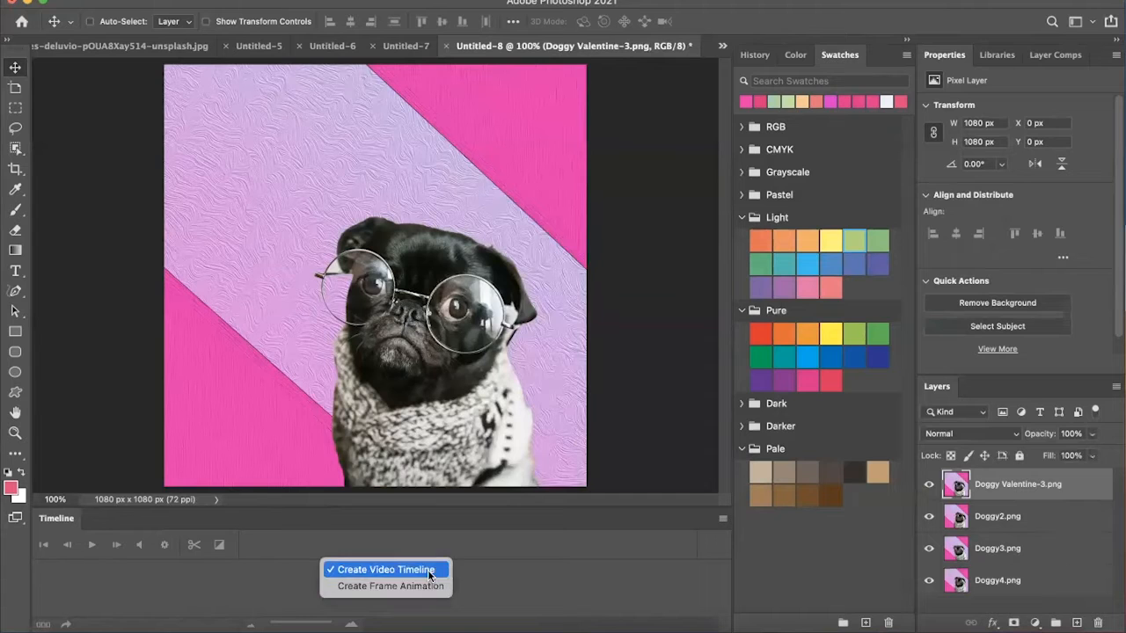
click(429, 571)
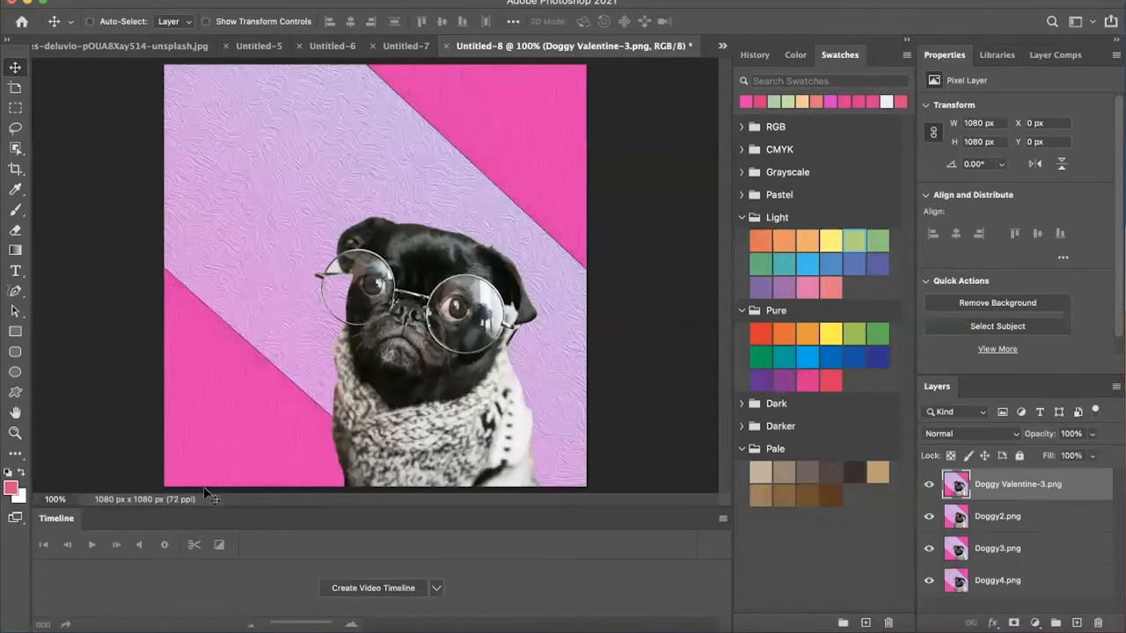
click(351, 587)
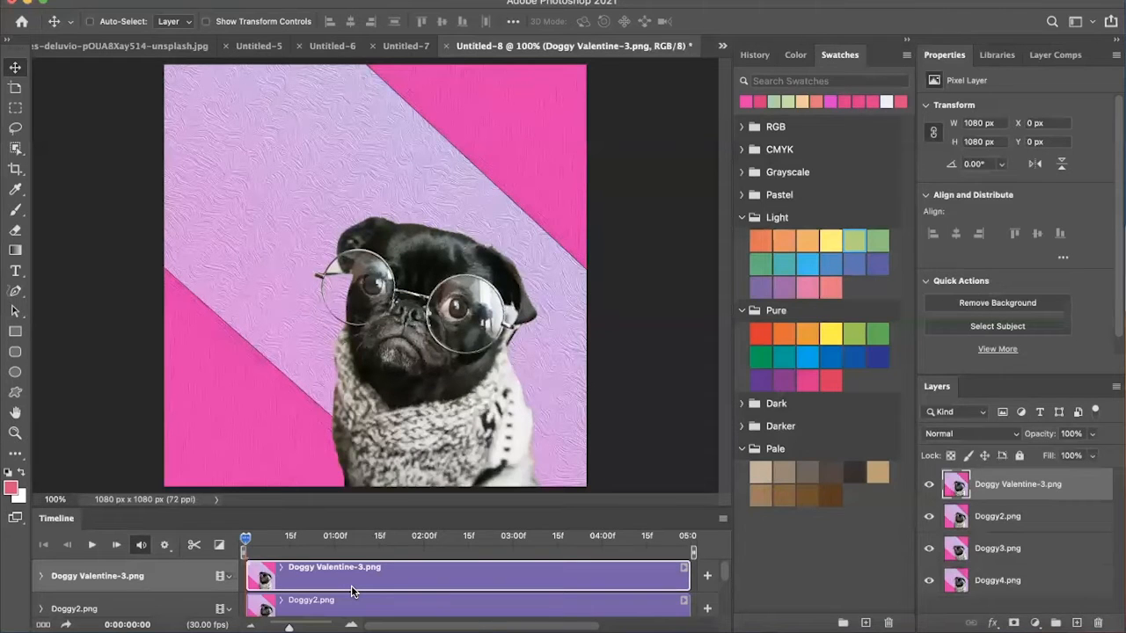
Shorten the Doggy Valentine-3.png clip to end just before 02:00 and shift the Doggy2.png clip to start near that end
scroll(351, 587, down, 5)
scroll(351, 586, up, 5)
drag(686, 571, 511, 599)
drag(378, 604, 408, 602)
scroll(354, 579, down, 2)
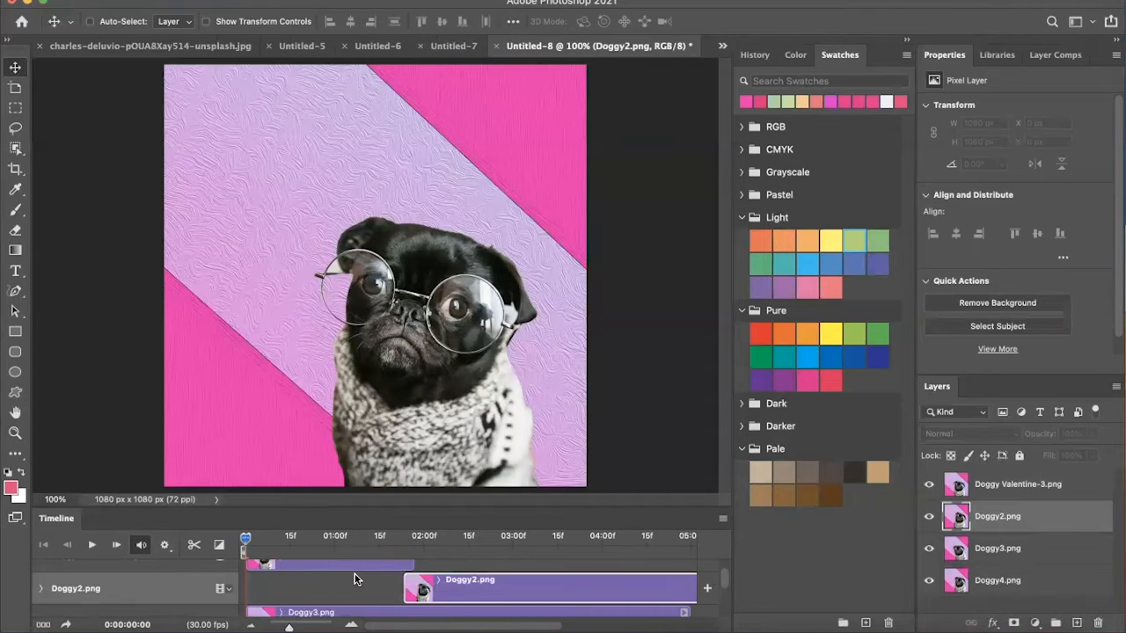
scroll(355, 579, up, 3)
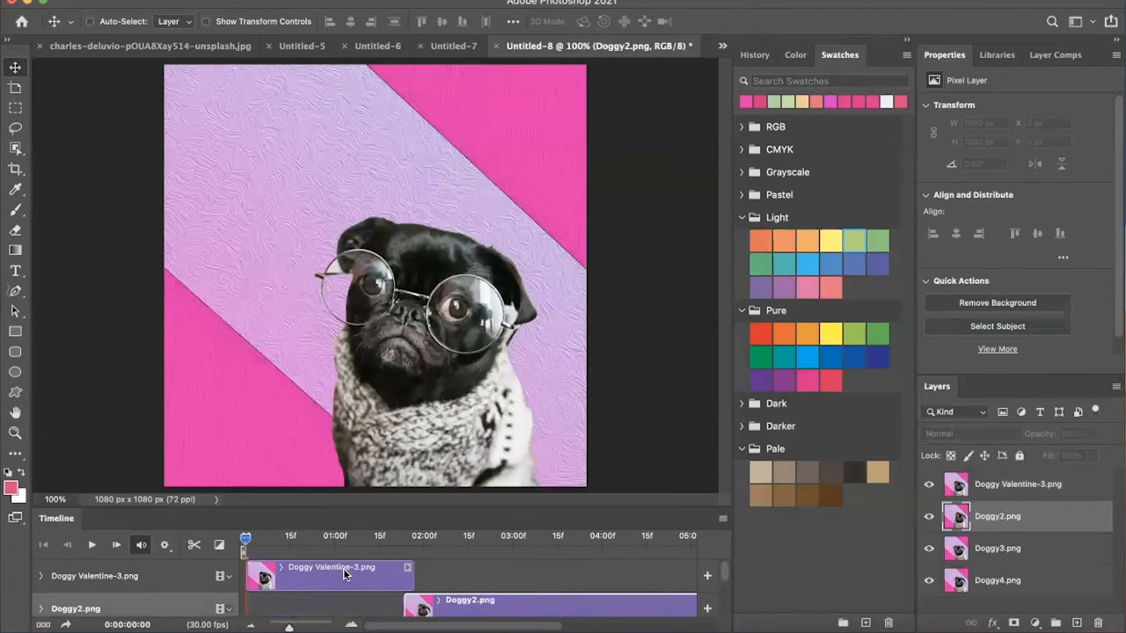
Trim the Doggy2.png clip to about 2.5 seconds and place it directly after the Doggy Valentine-3.png clip
scroll(446, 601, down, 2)
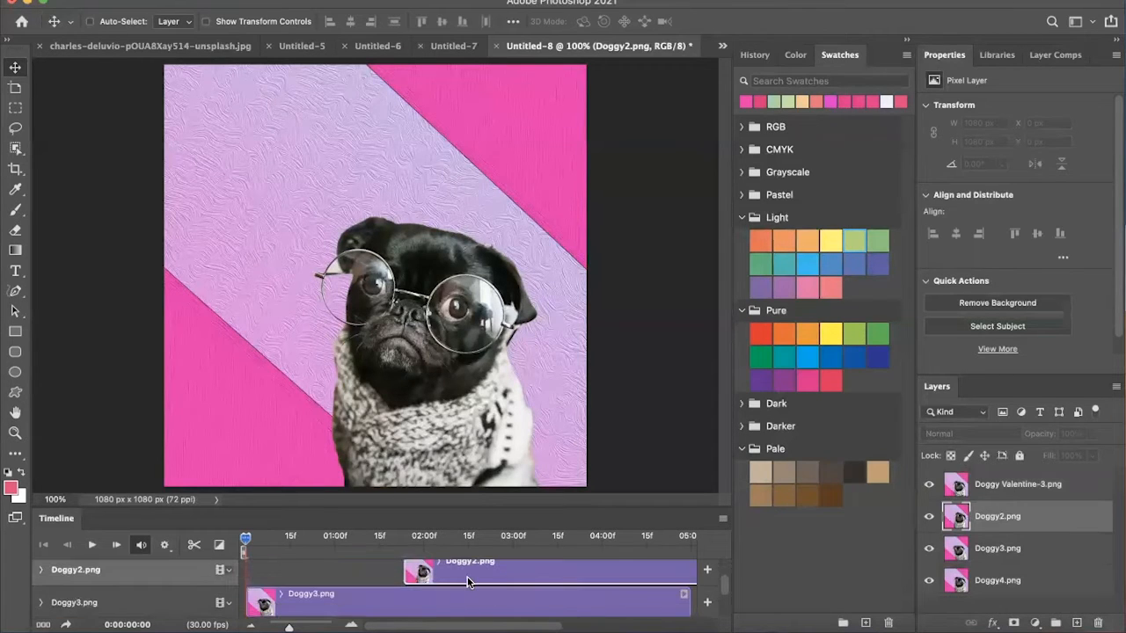
scroll(467, 582, up, 3)
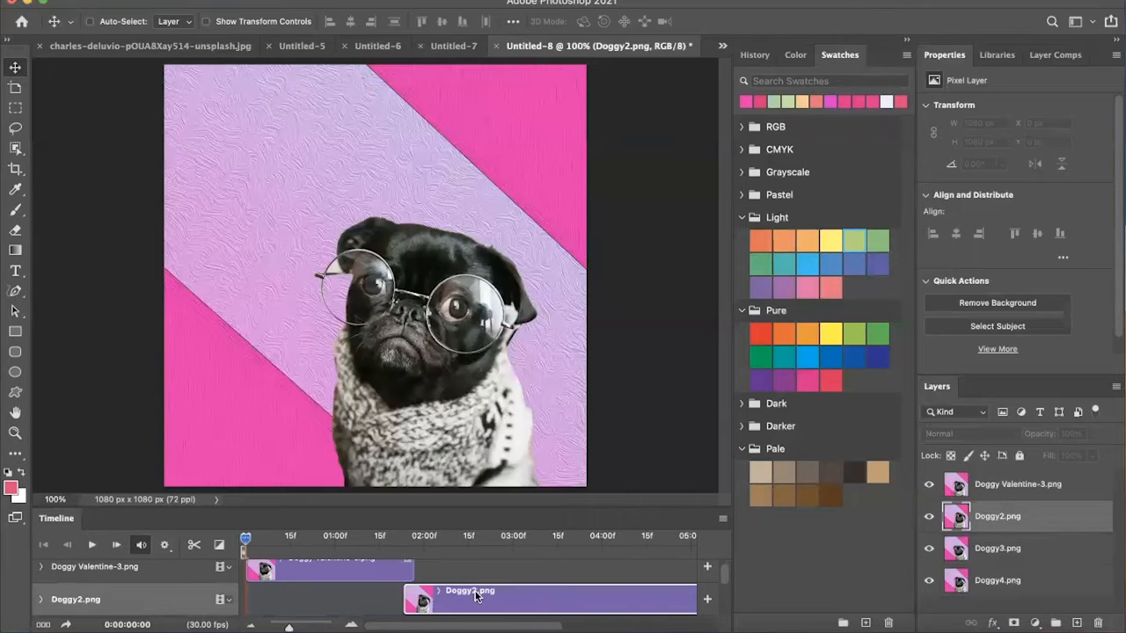
drag(470, 599, 418, 590)
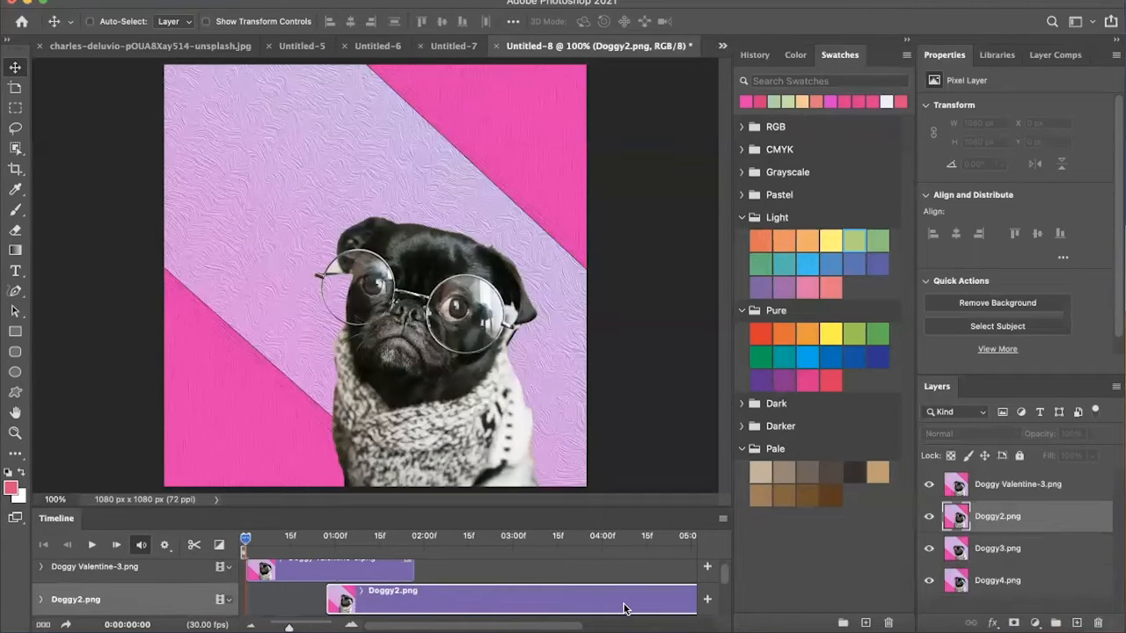
drag(488, 595, 401, 596)
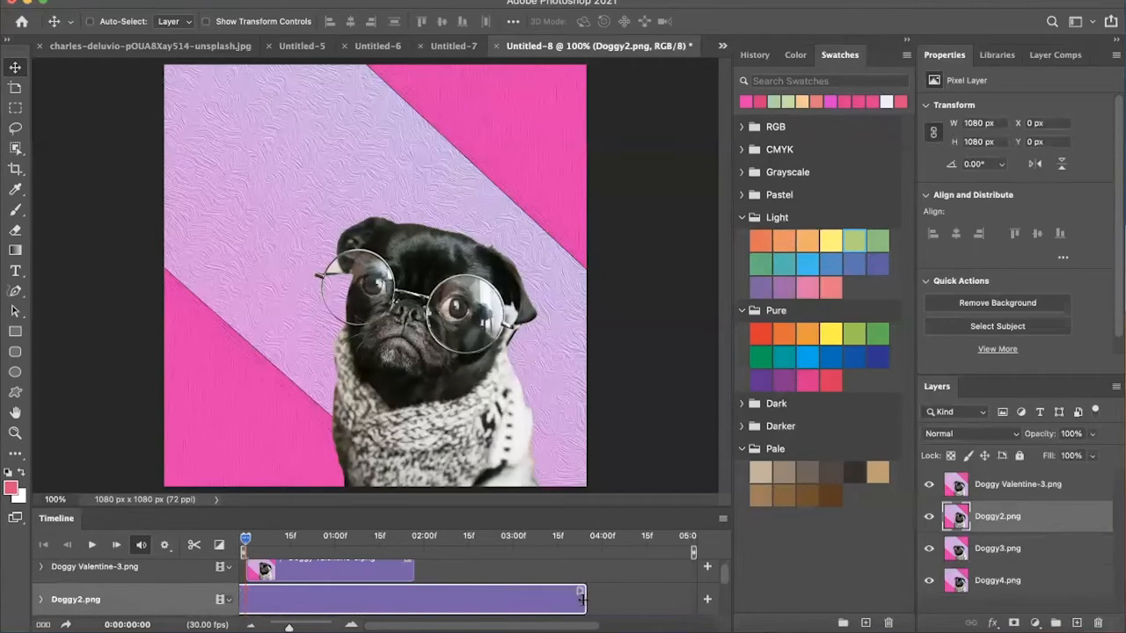
drag(580, 599, 398, 599)
drag(554, 602, 562, 599)
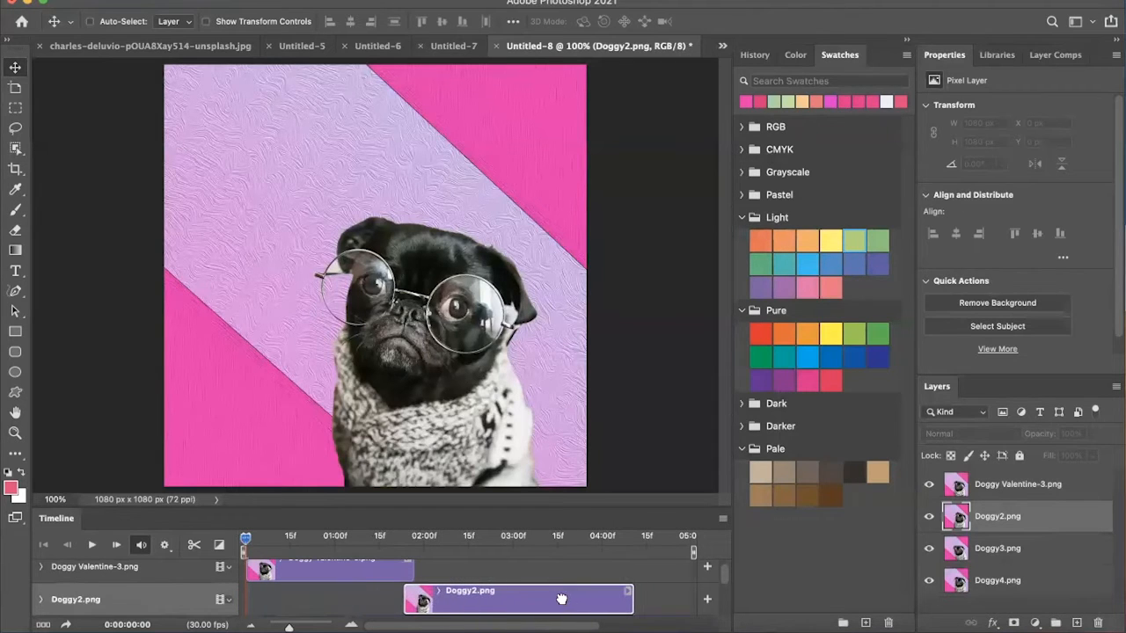
drag(632, 597, 624, 598)
drag(554, 599, 550, 599)
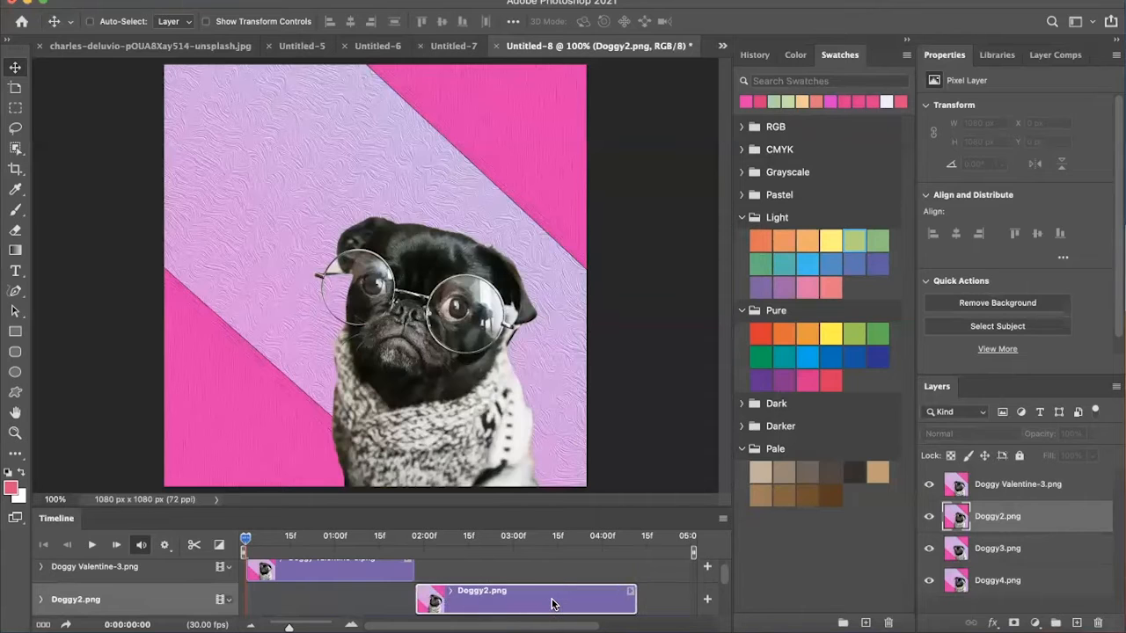
Trim the Doggy3.png clip to about 2.3 seconds and place it directly after the Doggy2.png clip
scroll(553, 604, down, 2)
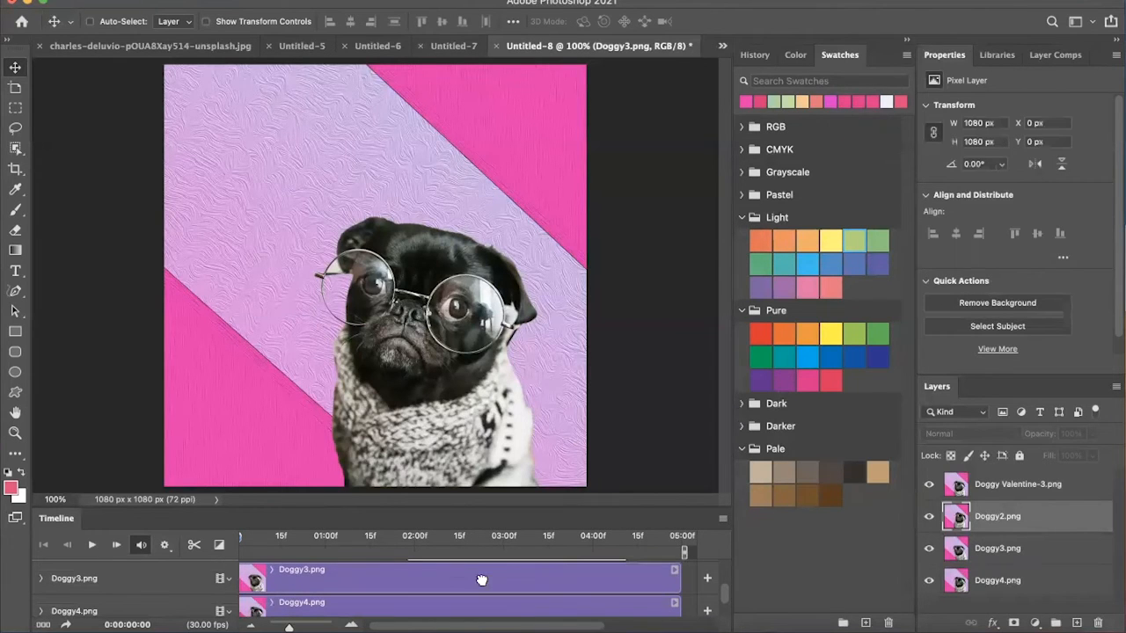
drag(456, 577, 546, 579)
drag(331, 573, 564, 578)
scroll(520, 576, up, 1)
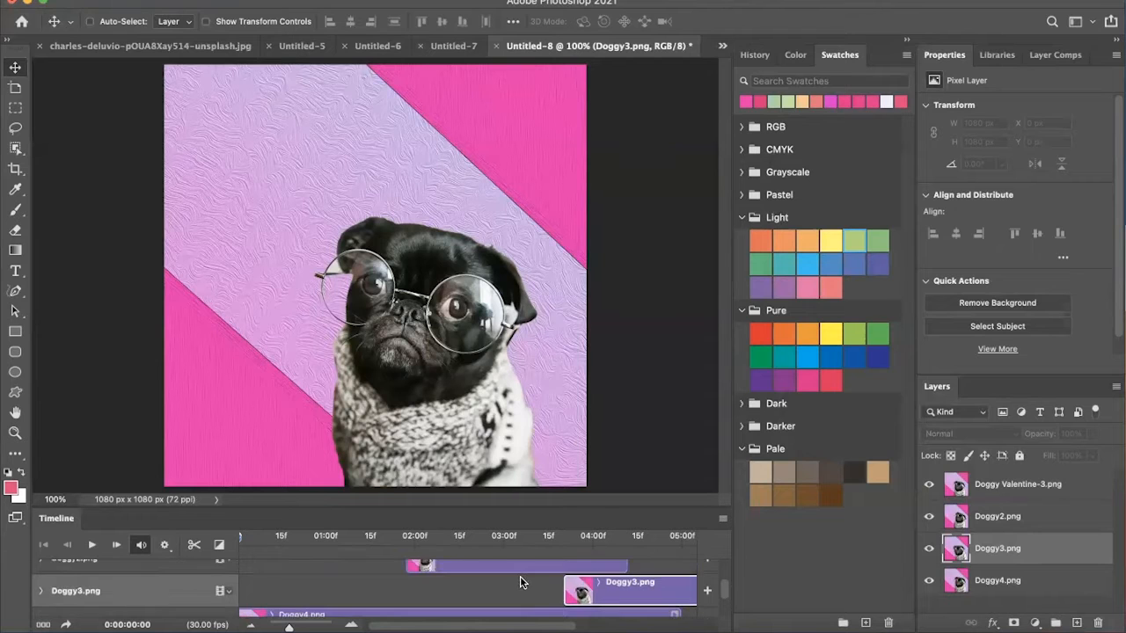
drag(621, 601, 676, 597)
scroll(676, 600, right, 5)
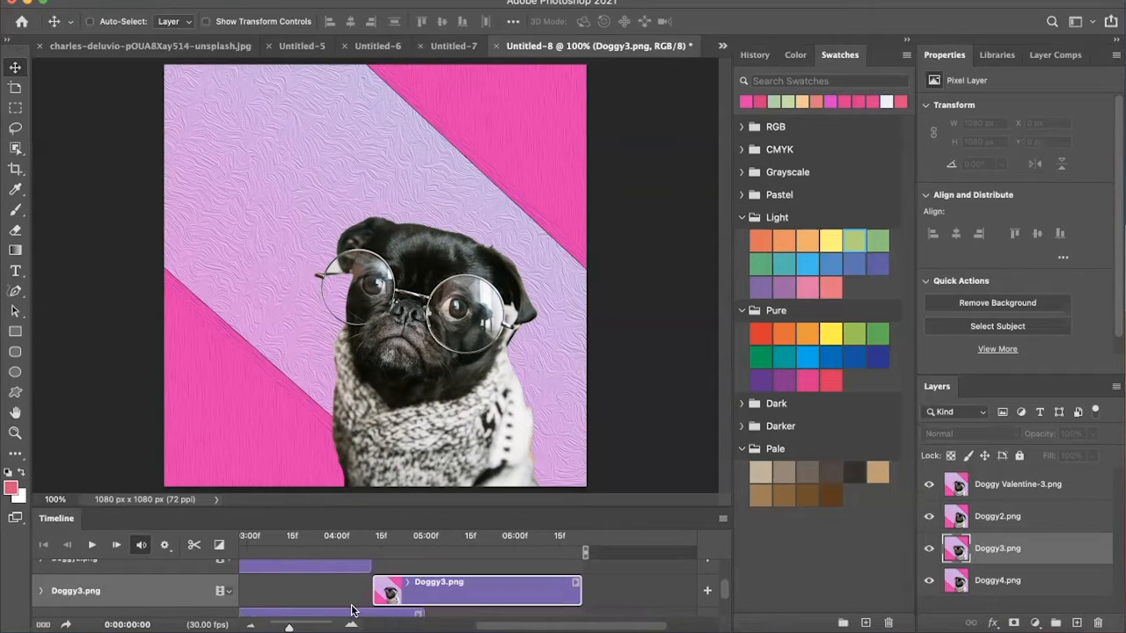
Trim the Doggy4.png clip to about 2.4 seconds and place it directly after the Doggy3.png clip
scroll(350, 616, down, 3)
click(542, 578)
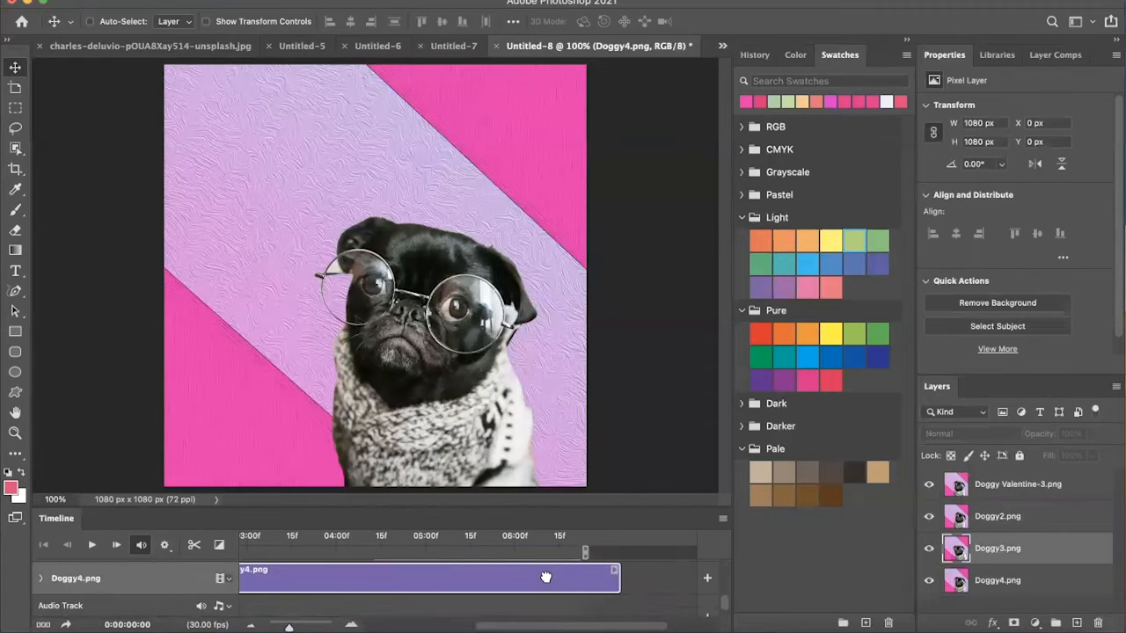
drag(383, 579, 545, 580)
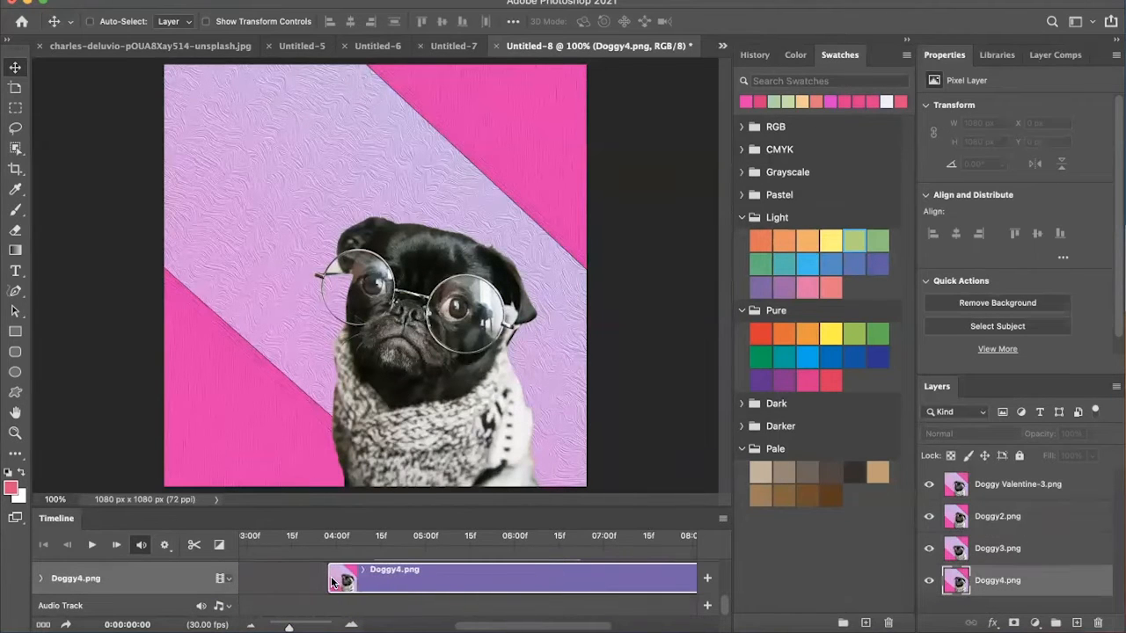
drag(327, 581, 555, 601)
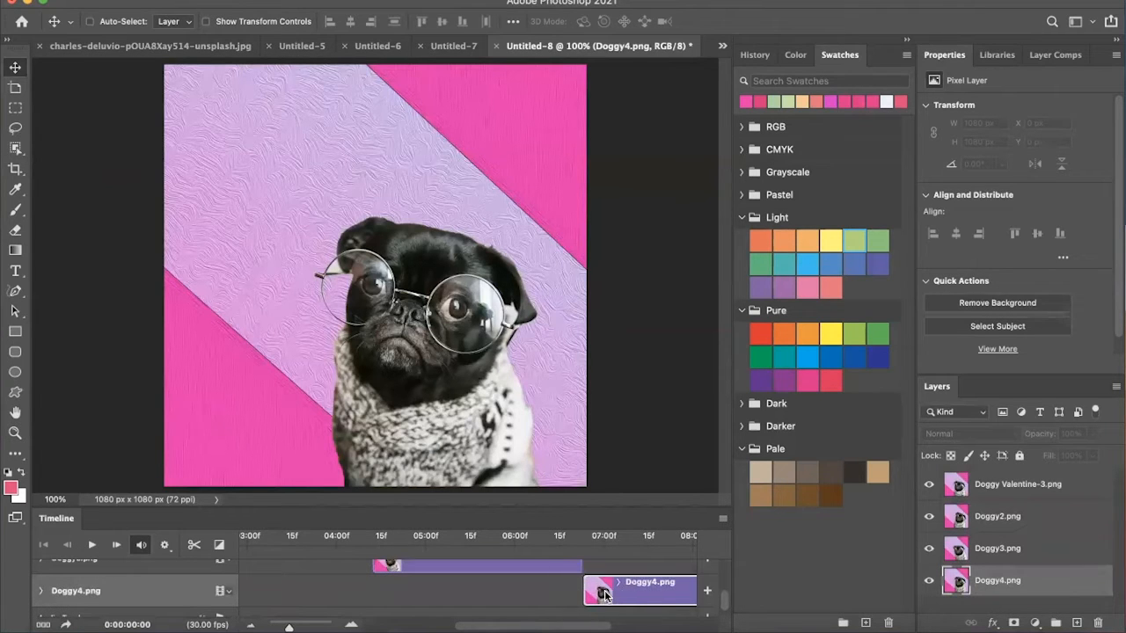
scroll(605, 594, up, 2)
scroll(604, 597, down, 3)
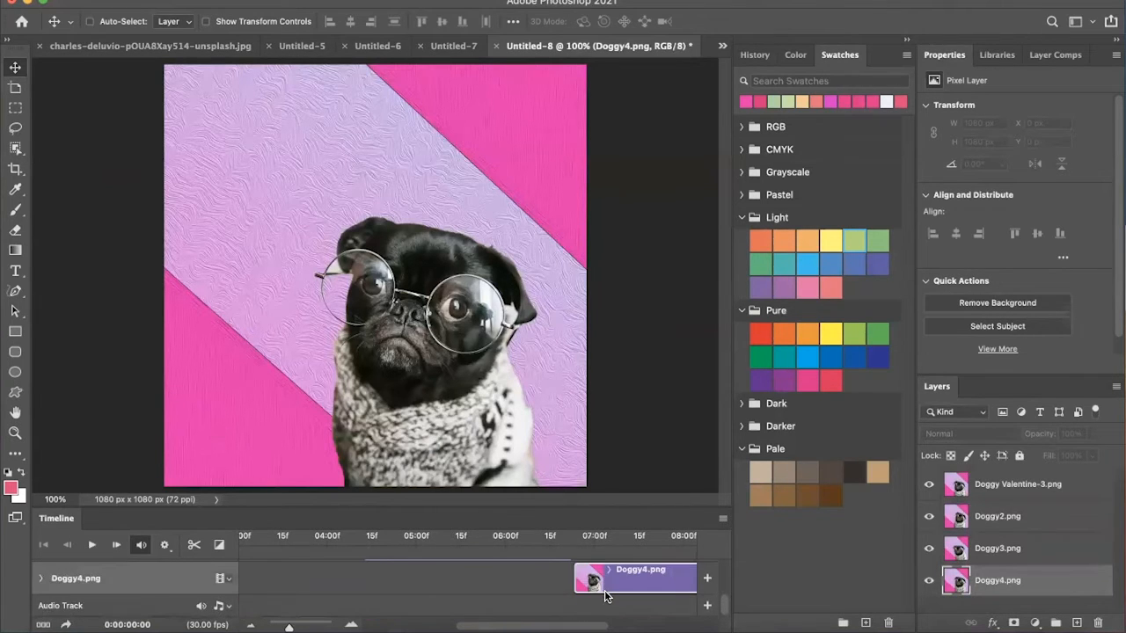
Play the animation from the beginning of the timeline and turn off Loop Playback
drag(583, 626, 362, 626)
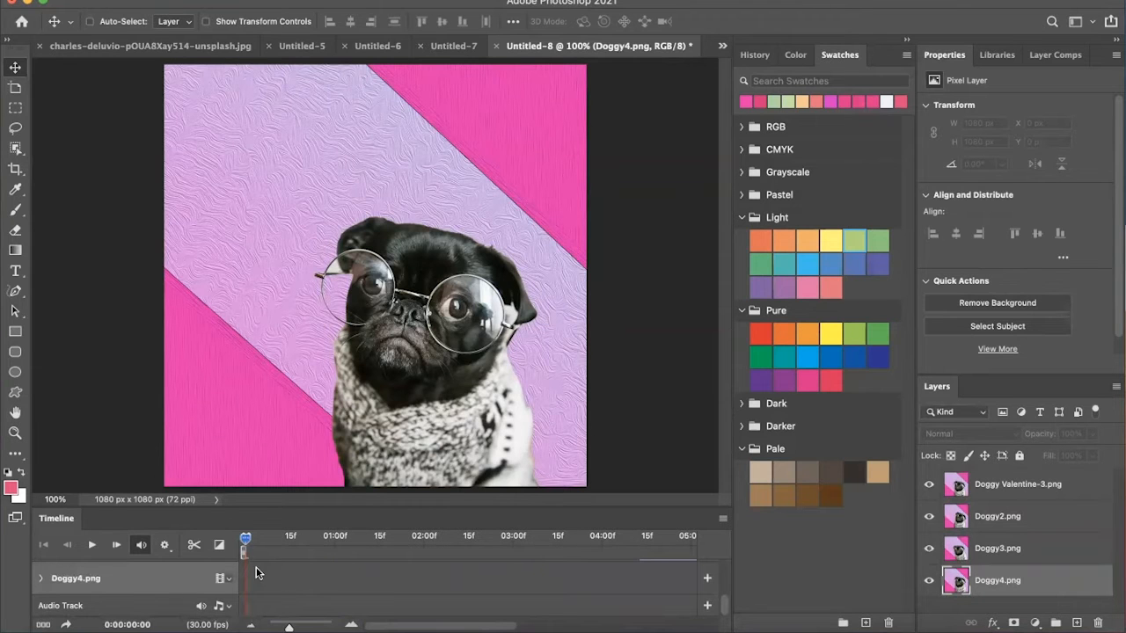
click(92, 545)
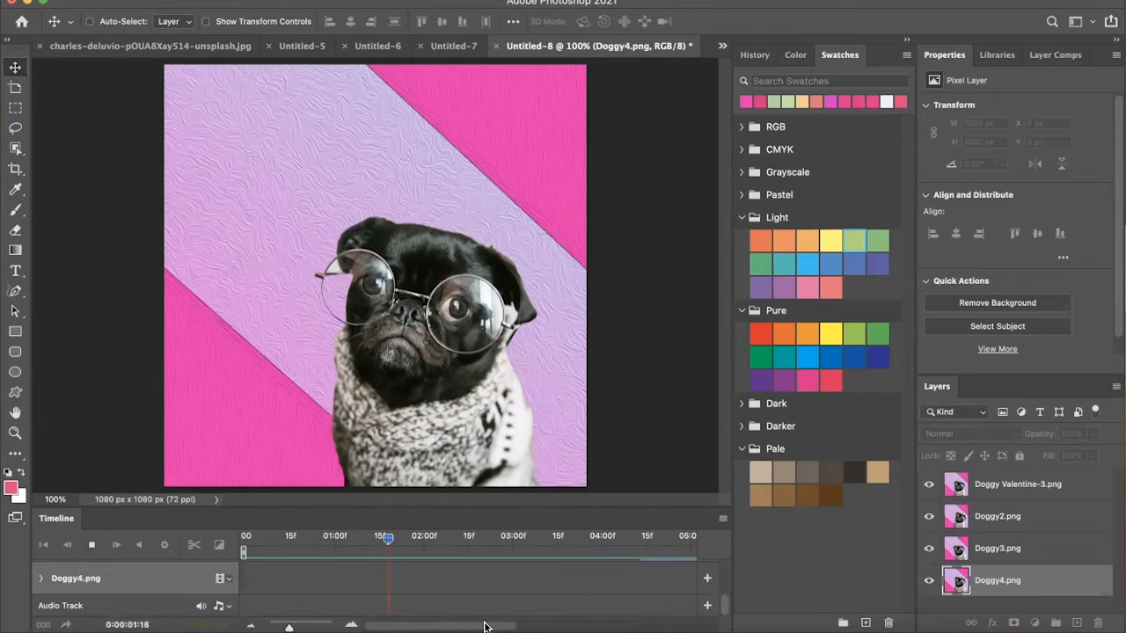
click(723, 518)
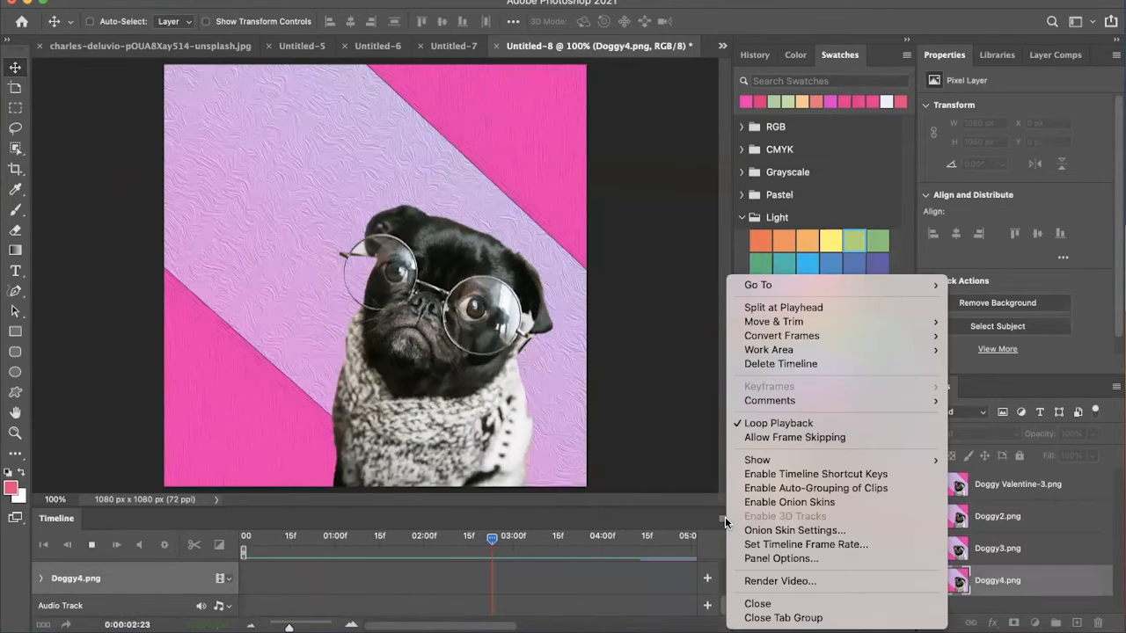
click(760, 427)
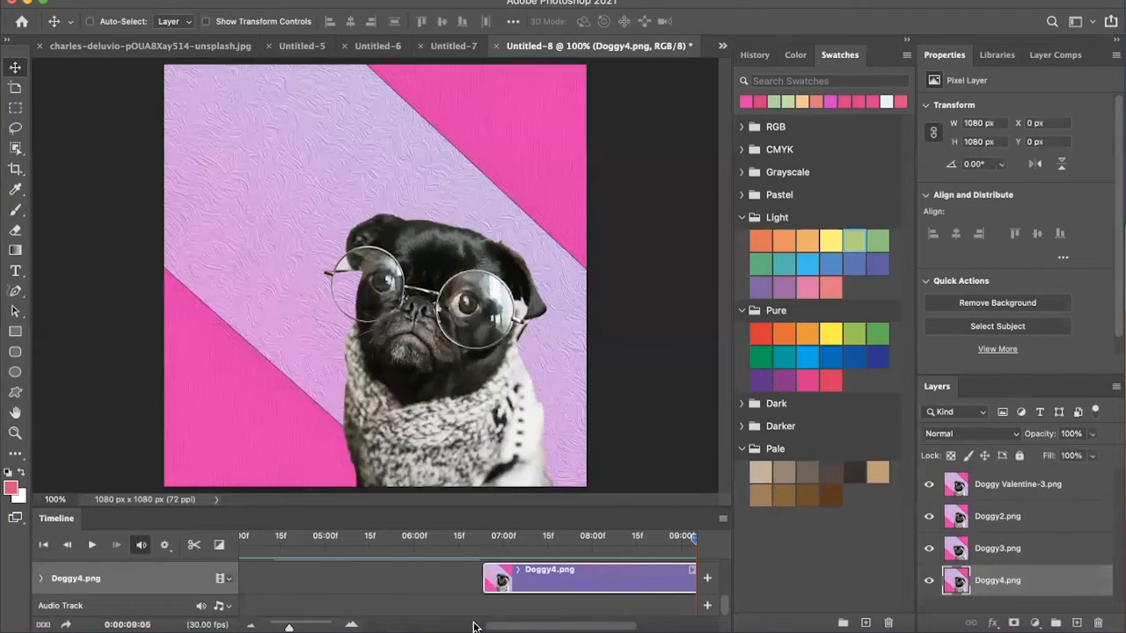
Preview the clip sequence again from the start of the timeline and stop playback at 08:00
mouse_move(289, 626)
mouse_down()
mouse_move(278, 627)
mouse_move(288, 628)
mouse_up()
drag(603, 626, 305, 619)
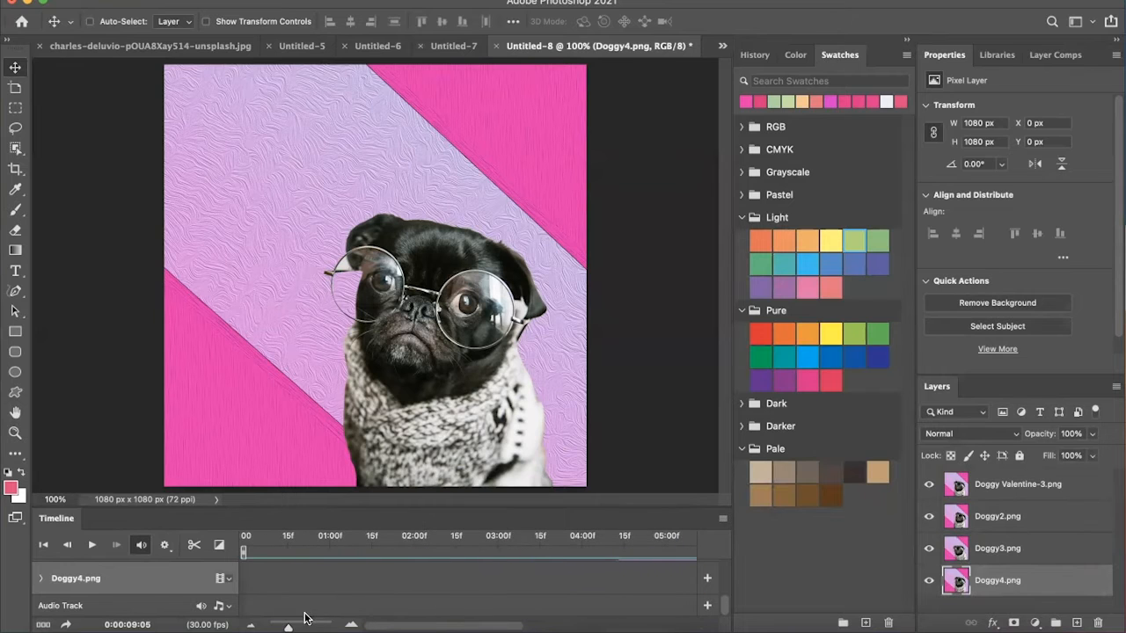
click(250, 564)
scroll(336, 564, up, 5)
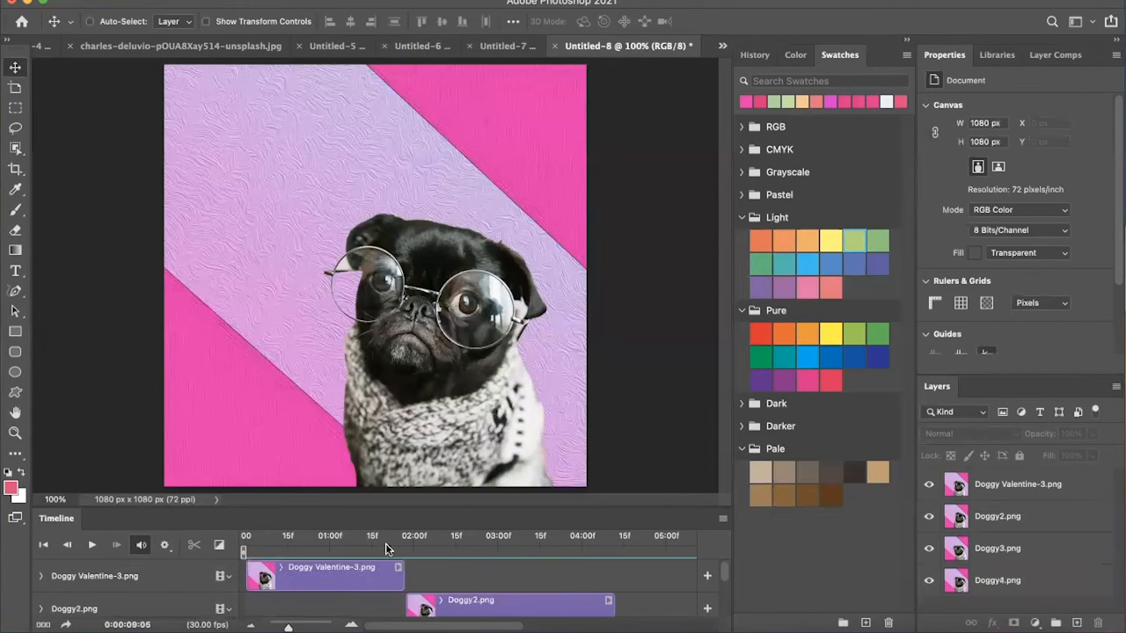
click(275, 568)
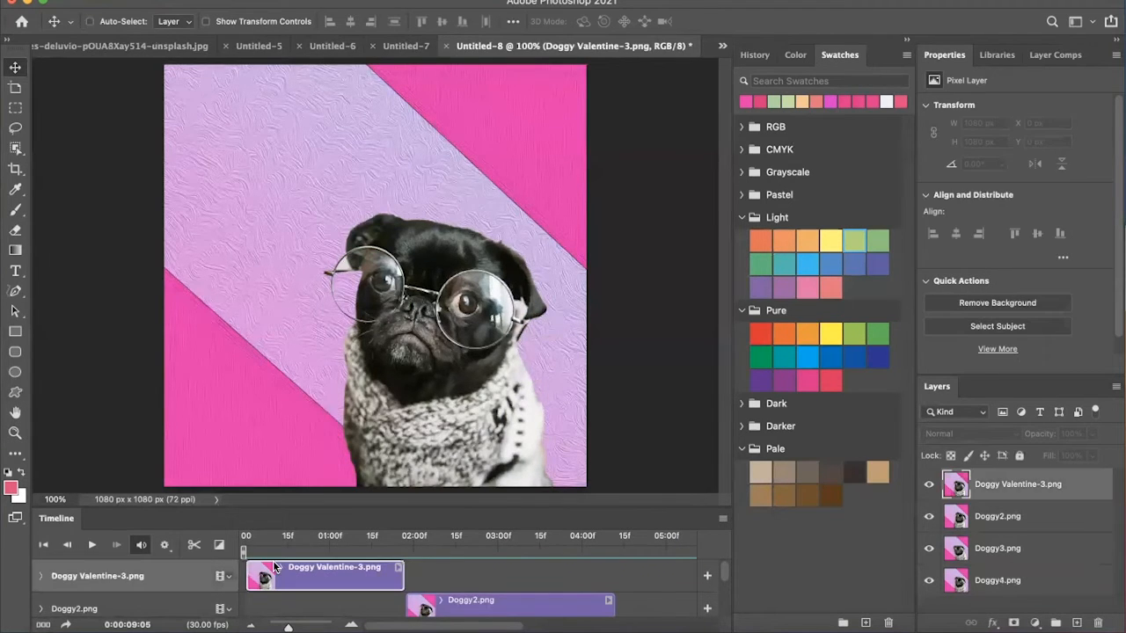
click(91, 546)
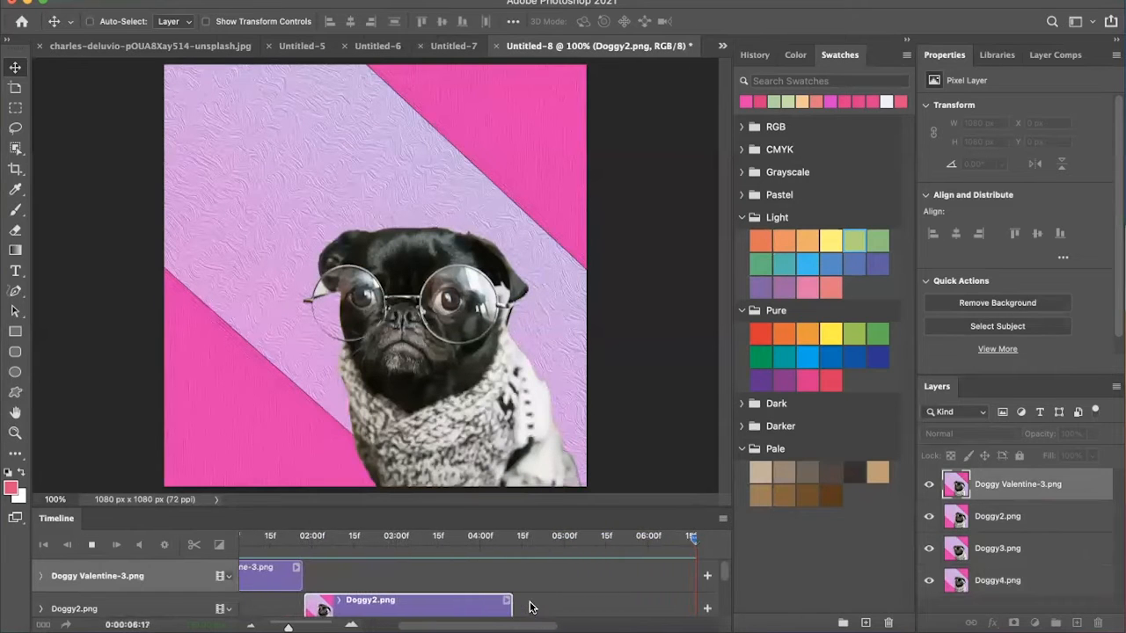
click(94, 547)
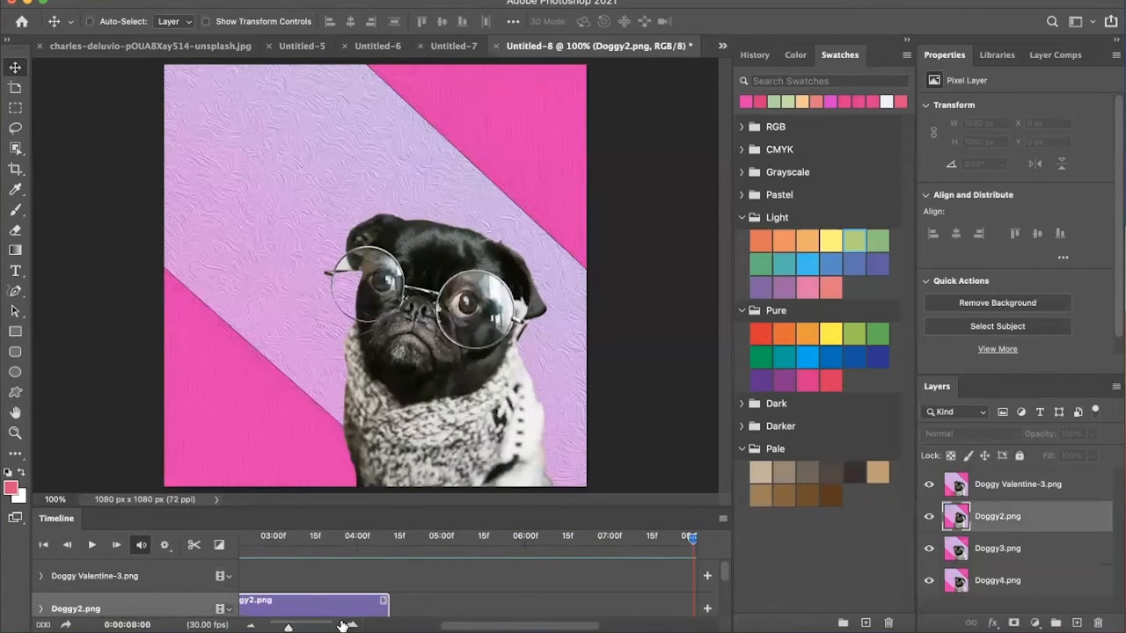
Shorten the Doggy Valentine-3.png clip to end near 01:15 and the Doggy2.png clip to about 1.8 seconds, closing the gap between them
scroll(325, 552, left, 5)
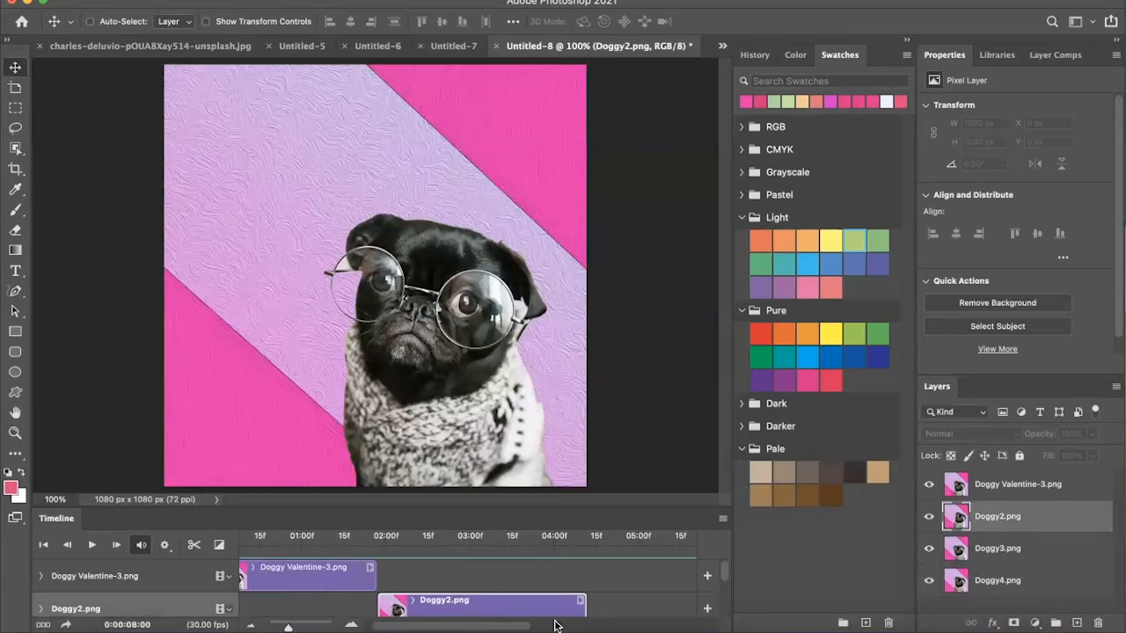
drag(583, 607, 526, 608)
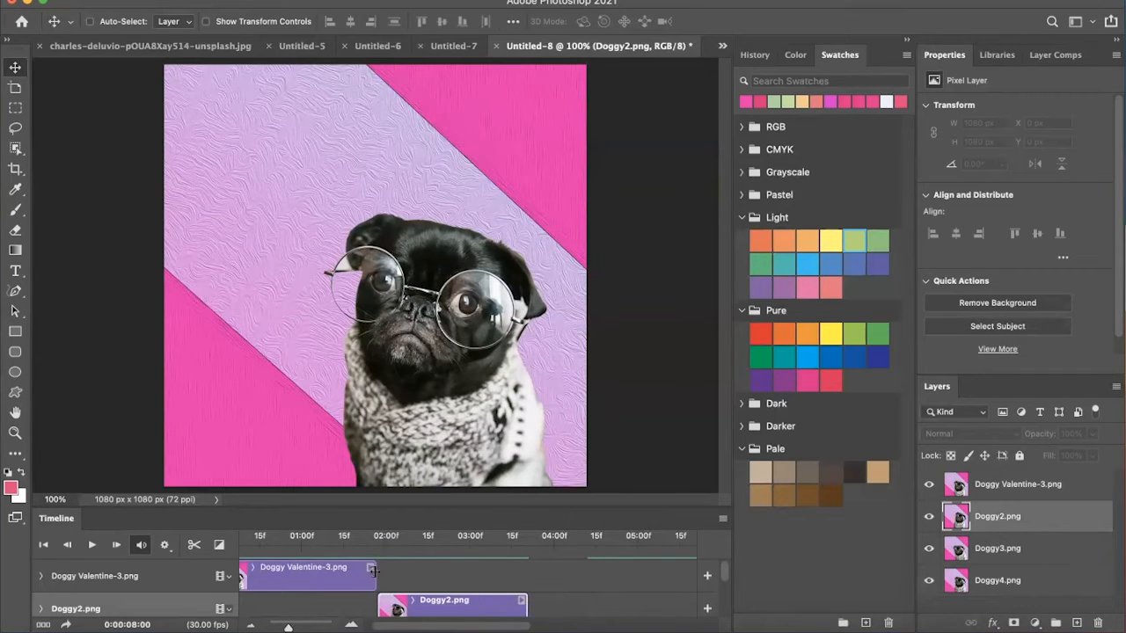
drag(373, 572, 350, 573)
drag(397, 605, 370, 603)
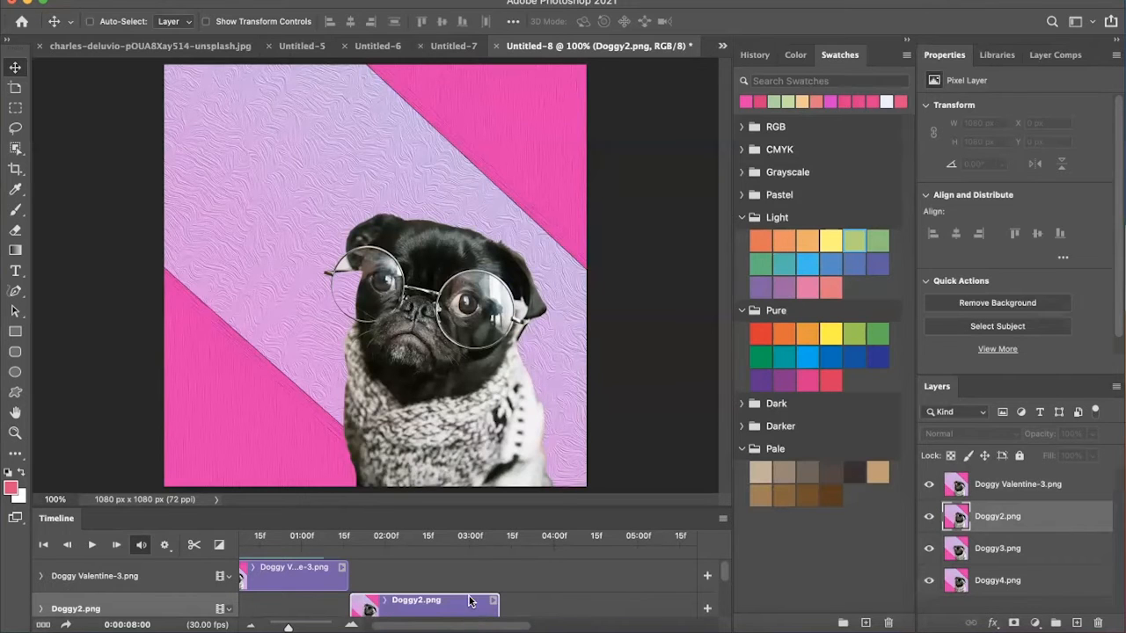
Move the Doggy3.png clip directly after the Doggy2.png clip and shorten it to end just before 05:00
scroll(469, 601, down, 2)
drag(605, 582, 517, 582)
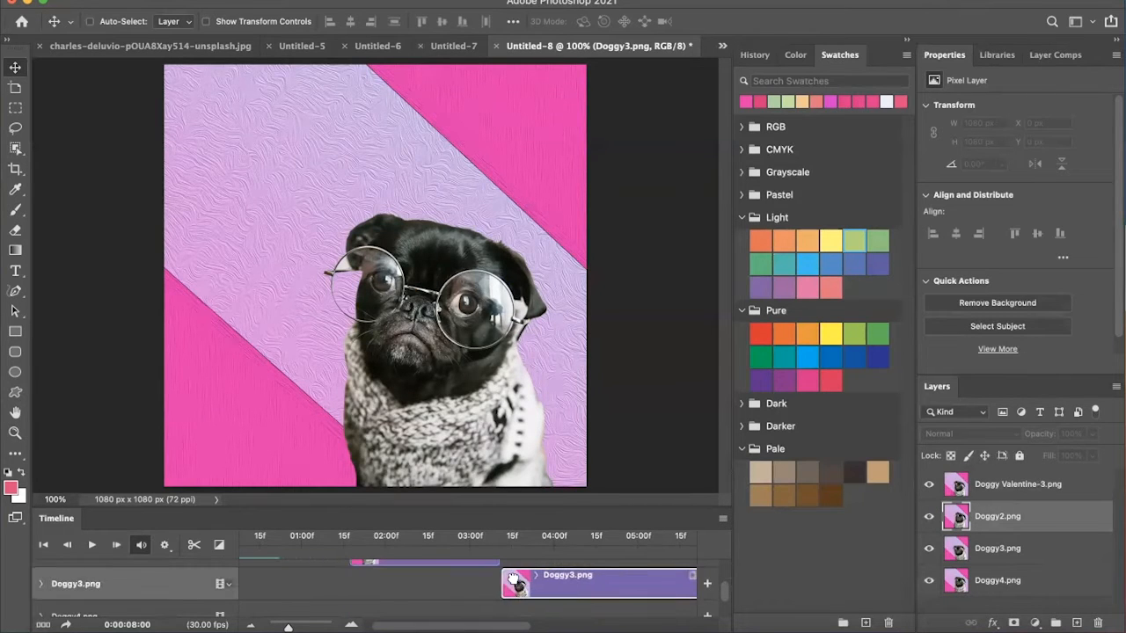
drag(493, 626, 532, 625)
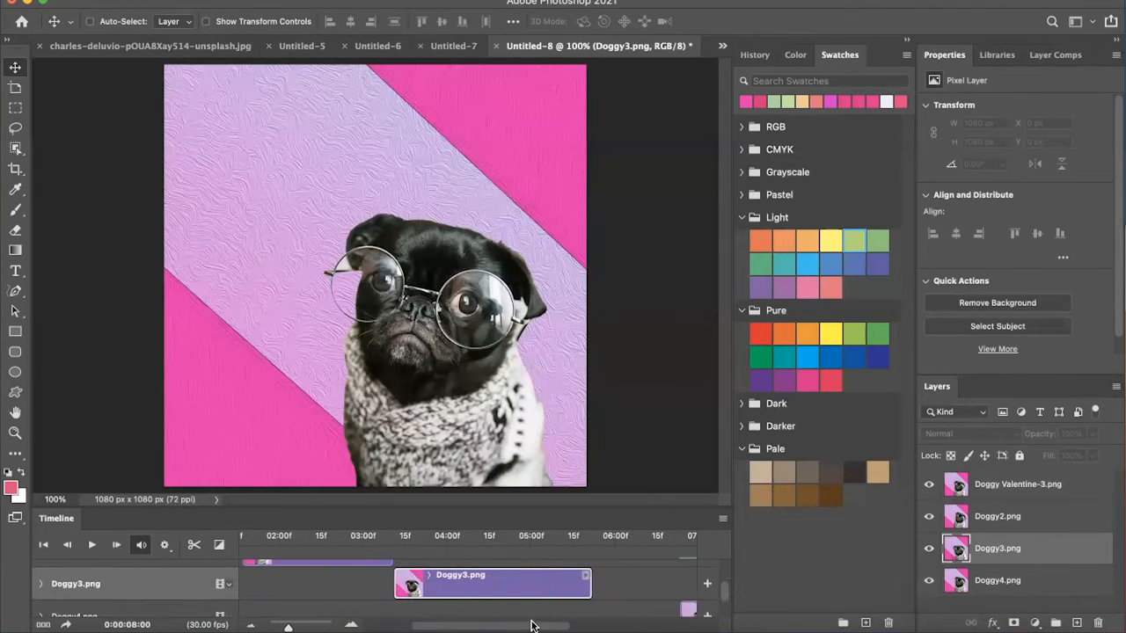
drag(589, 584, 524, 584)
Place the Doggy4.png clip directly after the Doggy3.png clip, starting just before 05:00, and shorten it to end near 06:08
drag(531, 625, 449, 607)
scroll(444, 577, down, 3)
drag(599, 579, 511, 579)
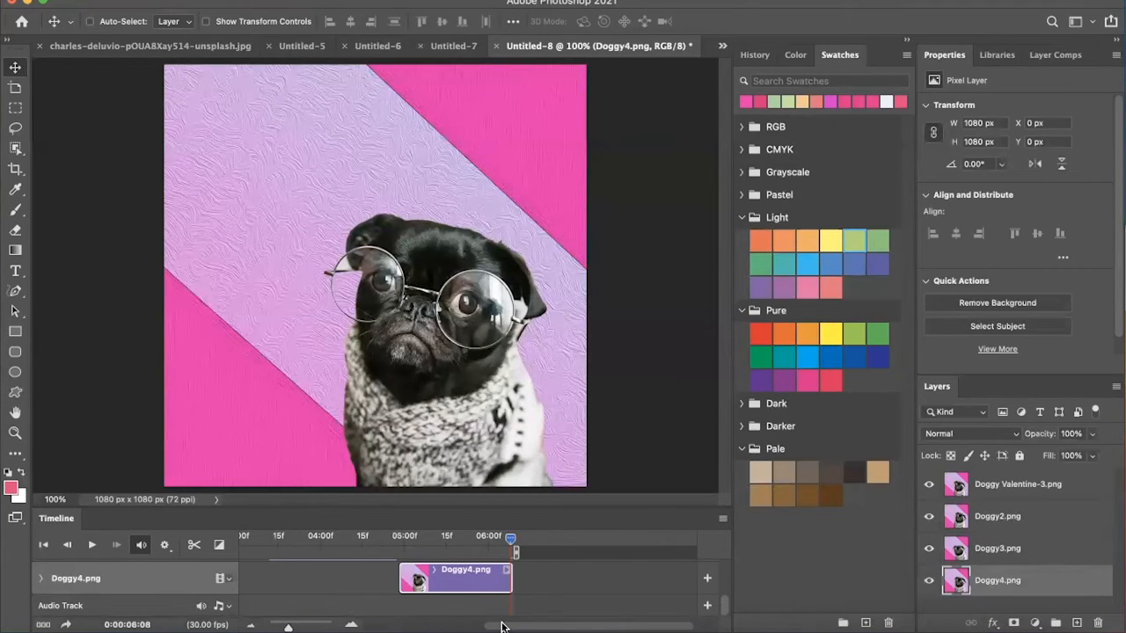
Preview the shortened clip sequence from the start of the timeline through to its end
drag(502, 626, 296, 615)
click(260, 595)
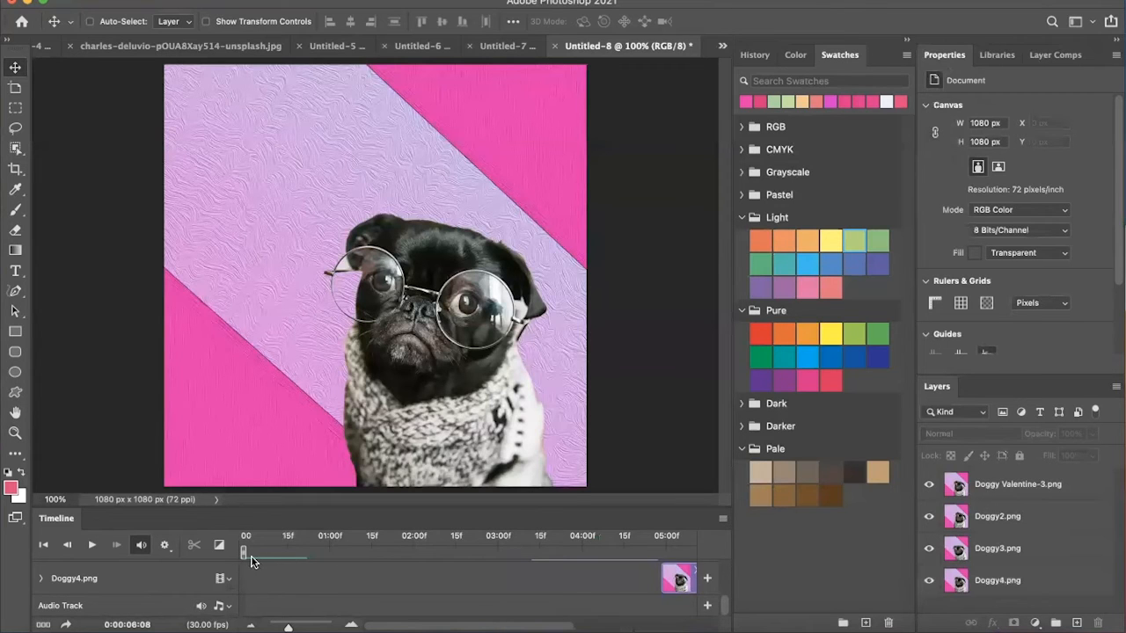
click(92, 549)
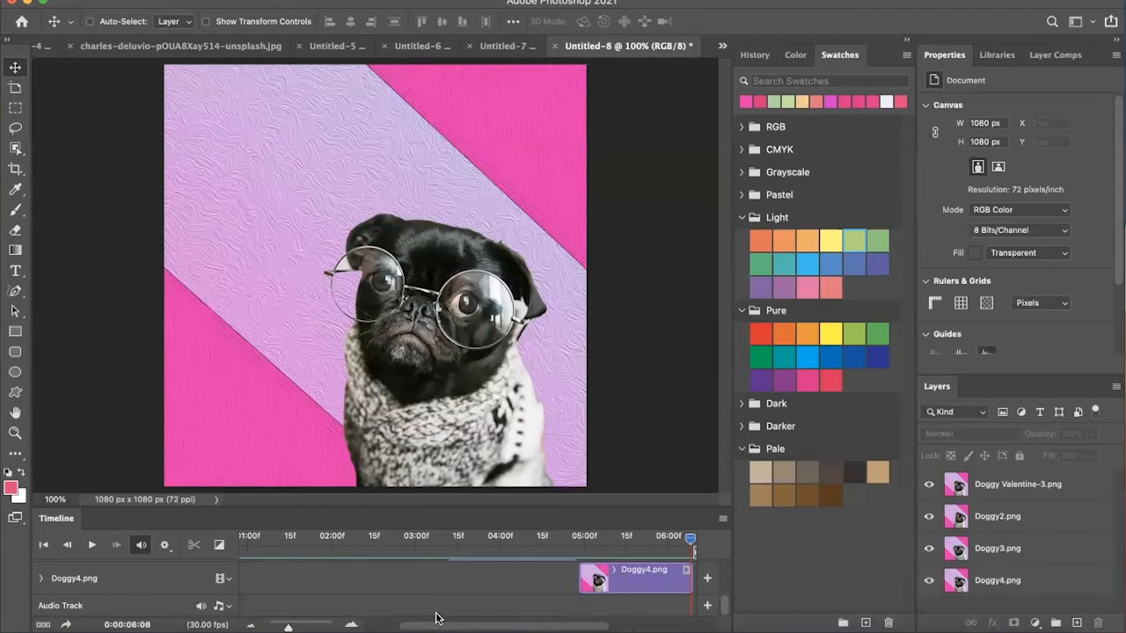
Shorten the Doggy2.png clip to end just after 03:00 and shift the Doggy3.png clip to start directly after it
scroll(453, 604, up, 5)
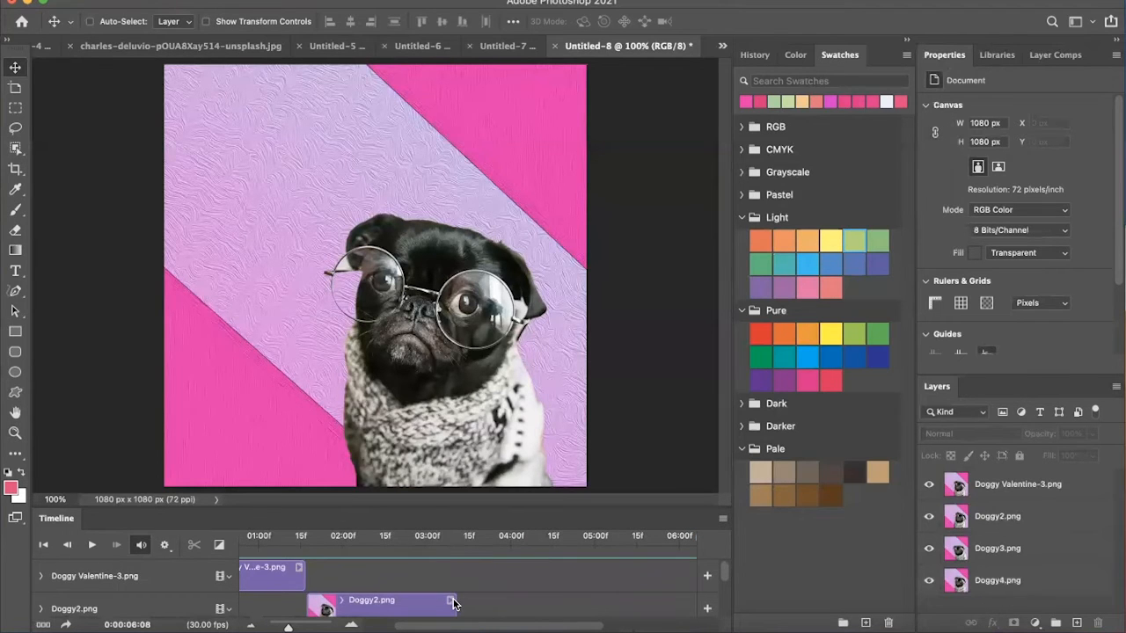
scroll(453, 605, down, 1)
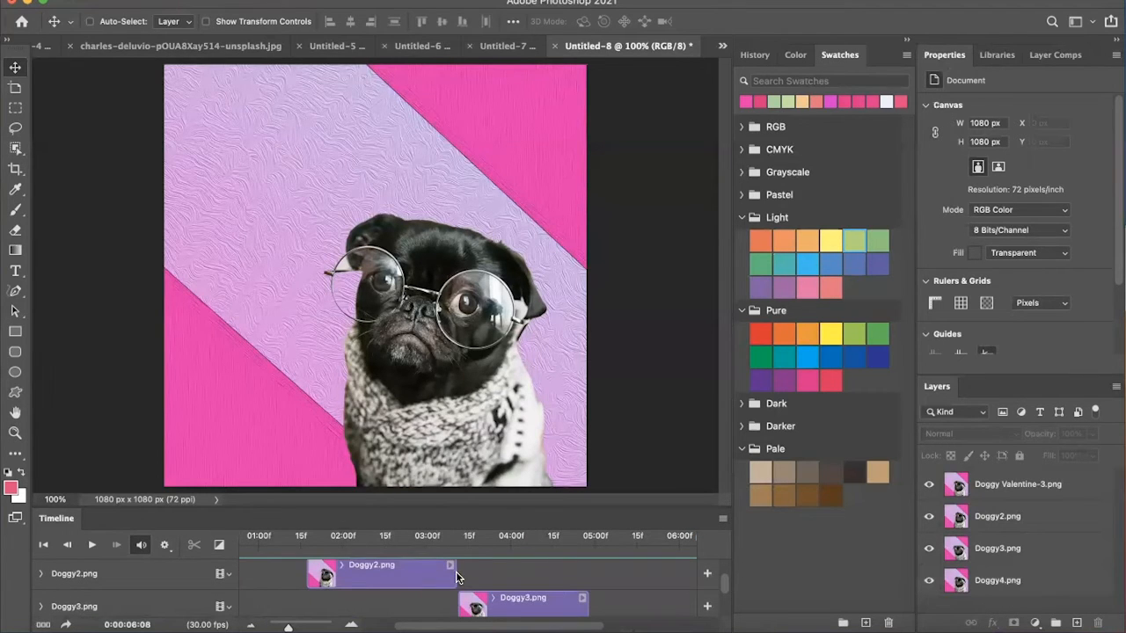
drag(455, 574, 431, 575)
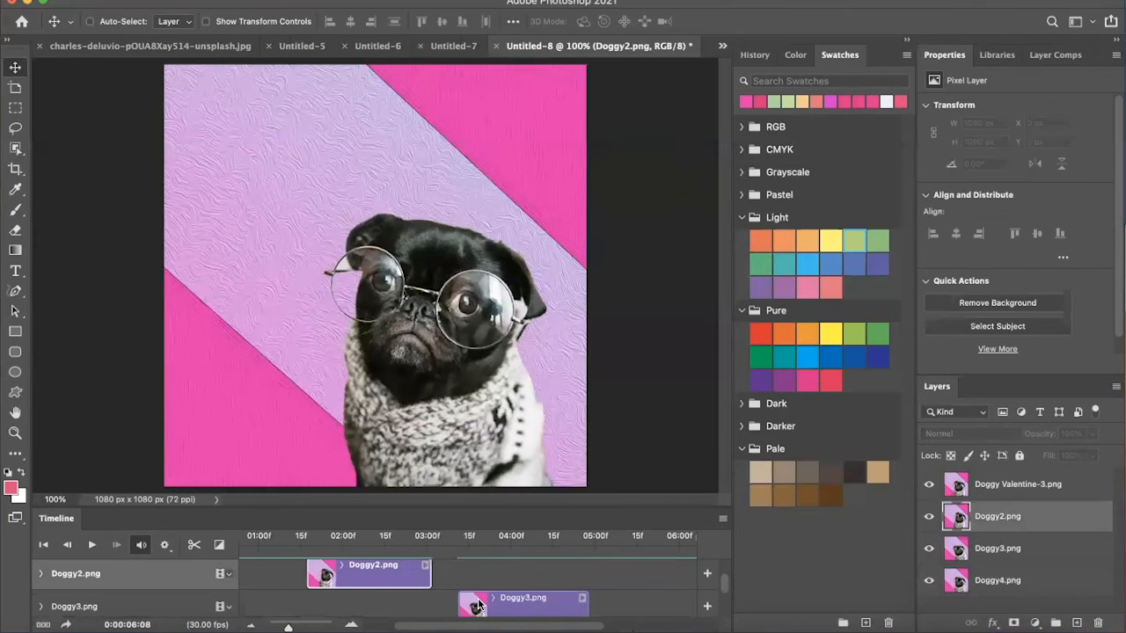
drag(479, 606, 451, 605)
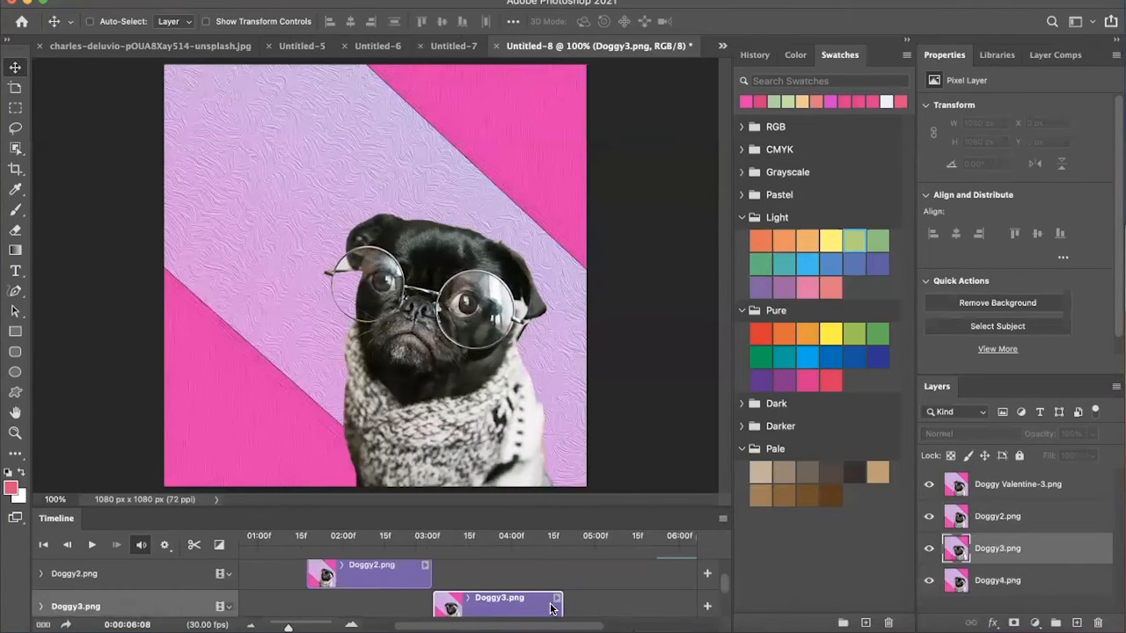
scroll(550, 609, up, 1)
scroll(550, 609, up, 1)
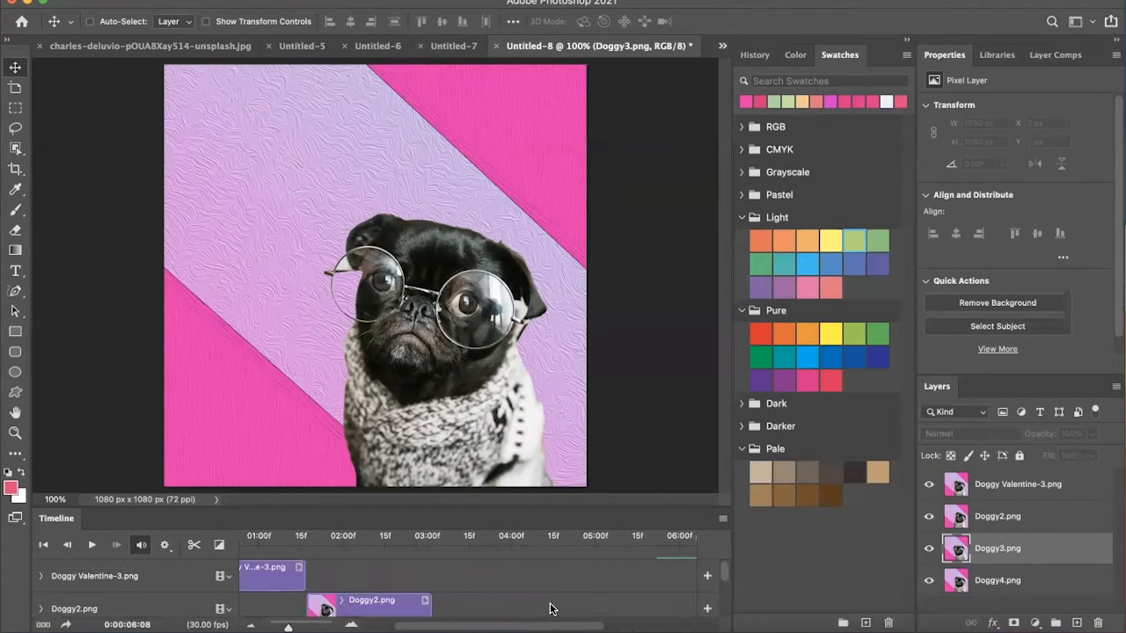
Shift the Doggy4.png clip earlier to start directly after the Doggy3.png clip, ending at 05:25
click(91, 545)
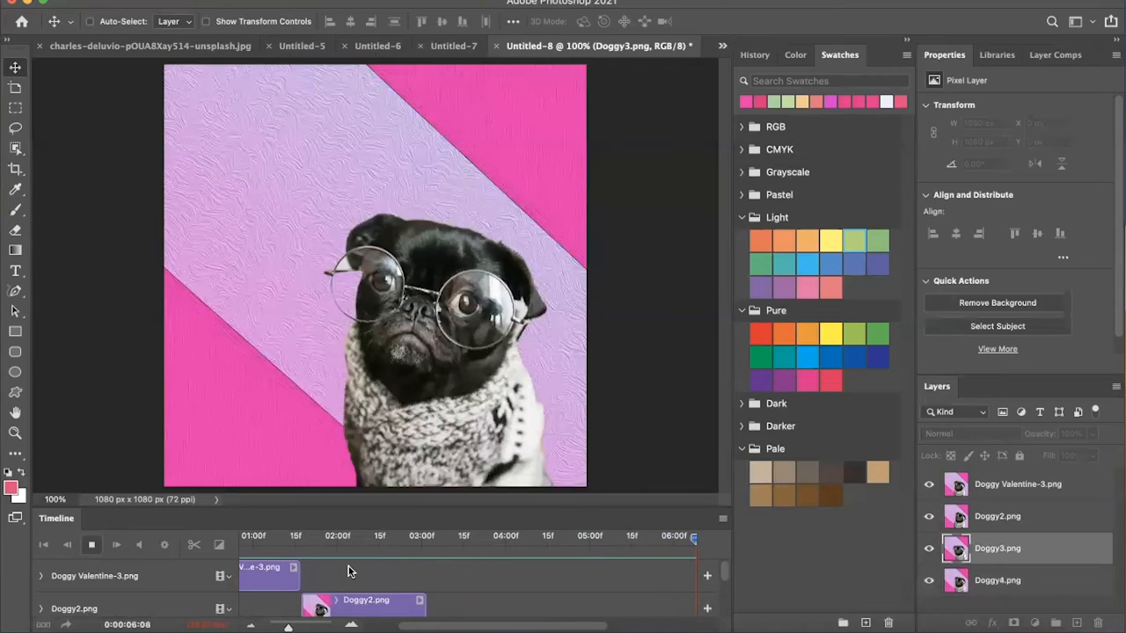
scroll(347, 572, up, 2)
drag(648, 604, 607, 602)
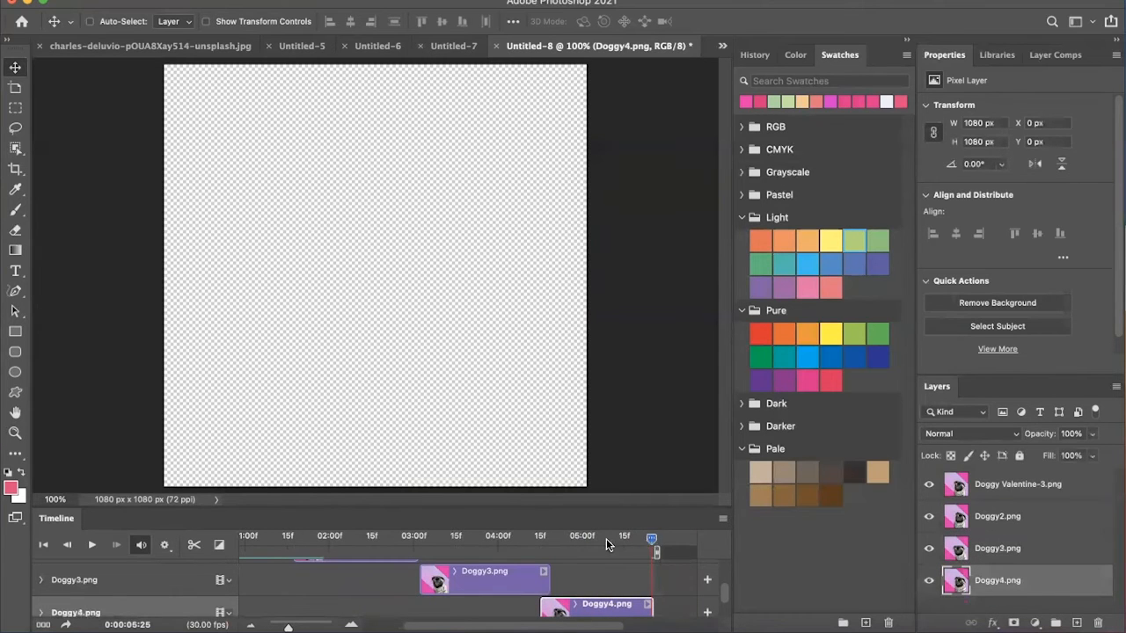
Return the playhead to the start of the timeline and inspect the Loop Playback option in the playback settings
key(space)
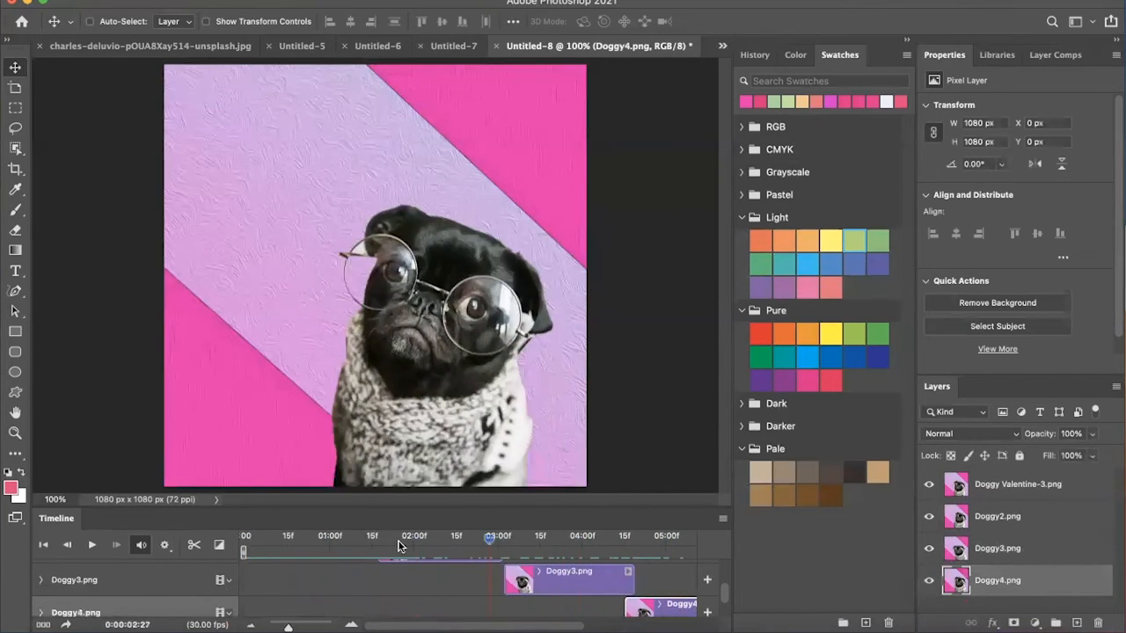
drag(399, 546, 199, 533)
click(169, 548)
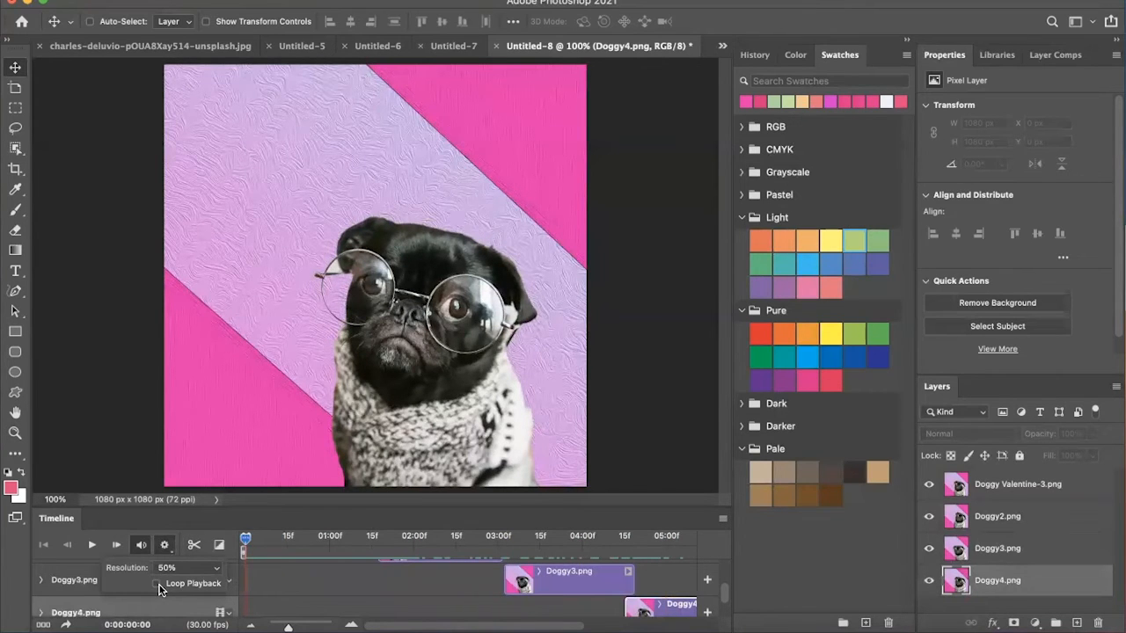
click(178, 555)
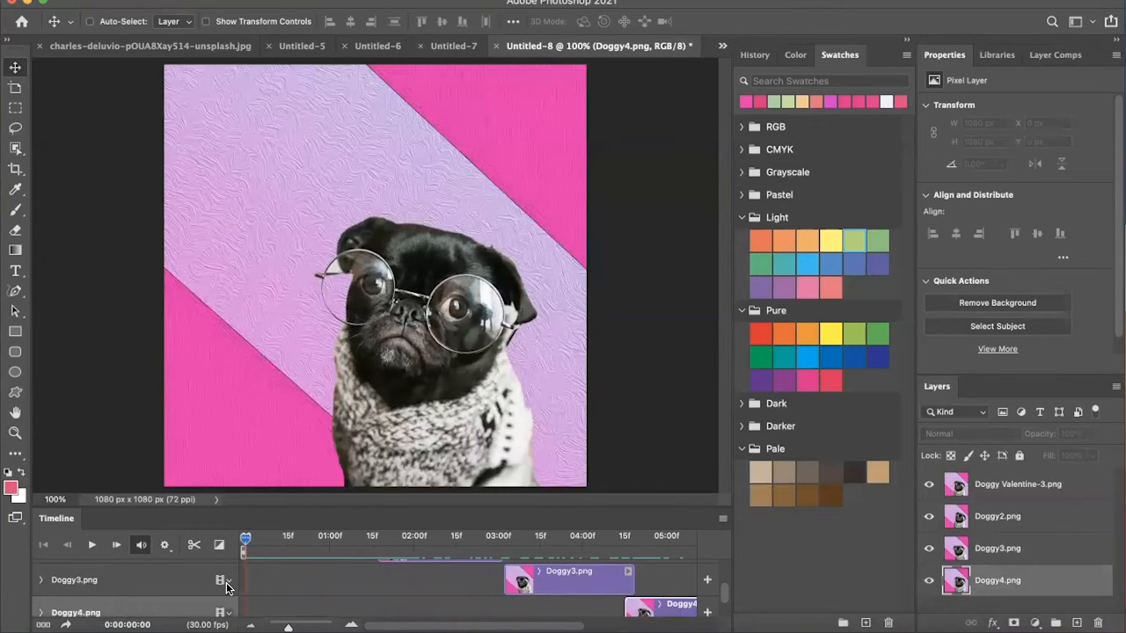
Try a clockwise Rotate motion with Resize to Fill Canvas on the Doggy3.png clip
click(226, 583)
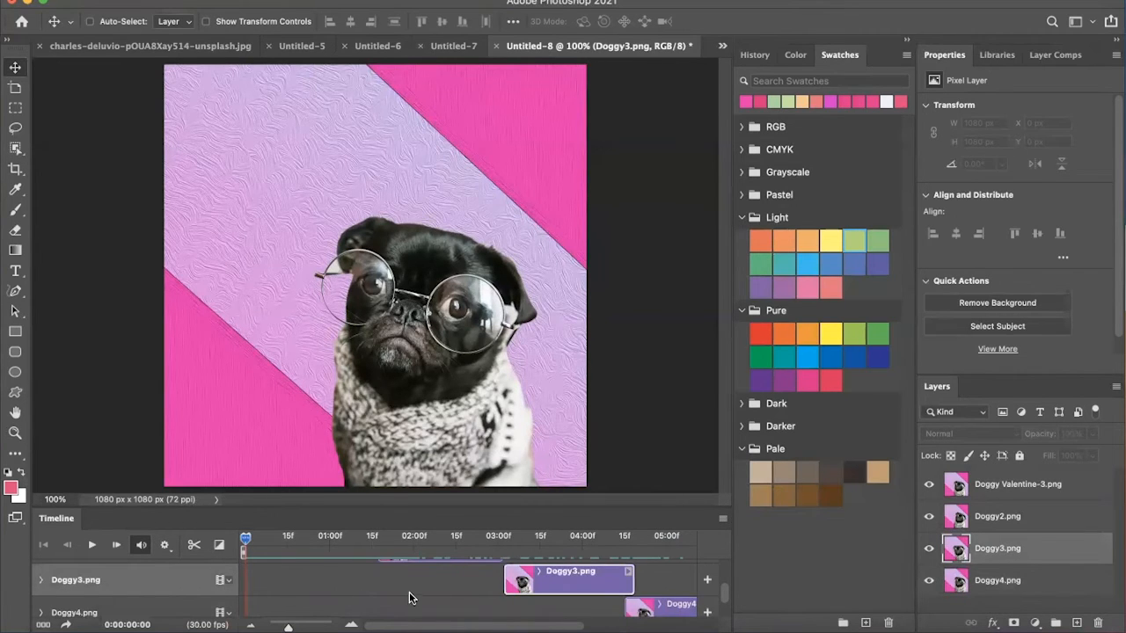
click(625, 575)
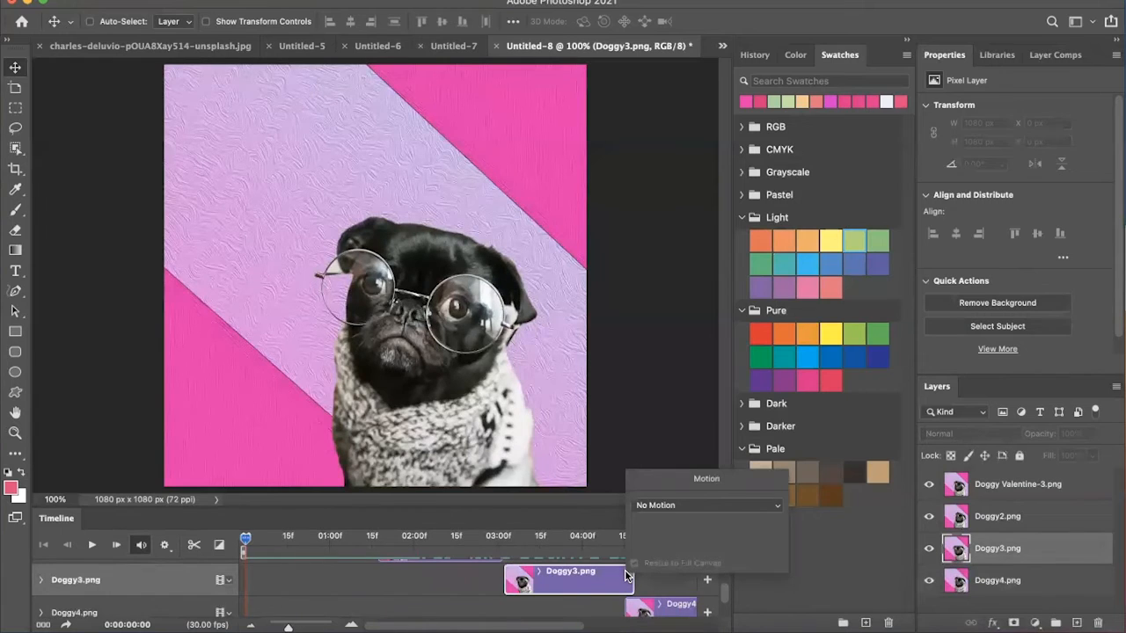
click(682, 505)
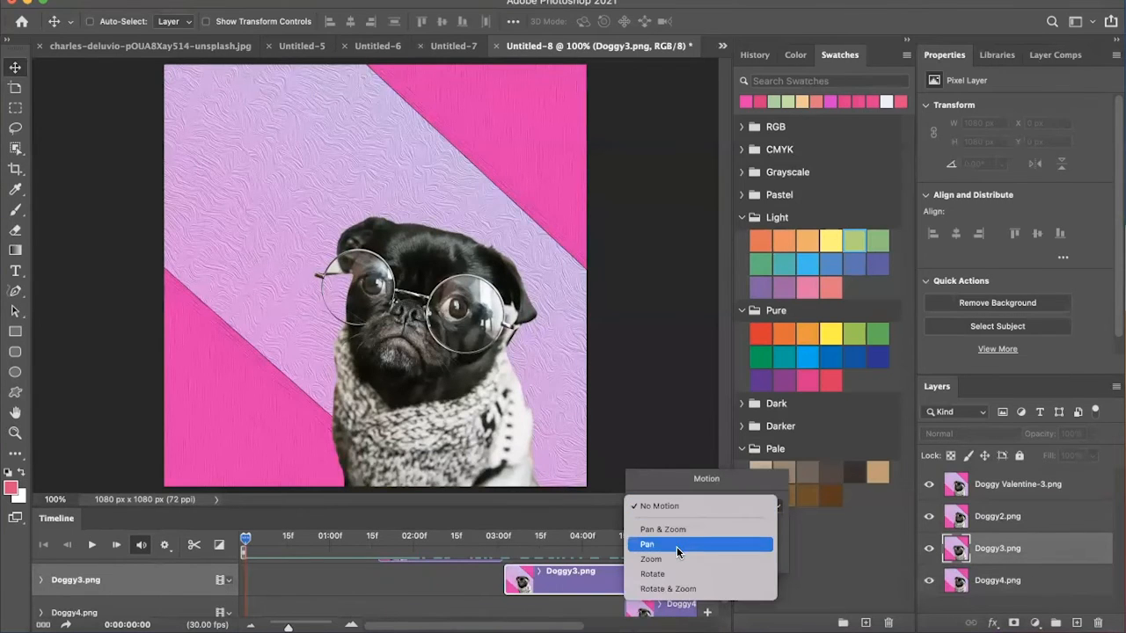
click(649, 573)
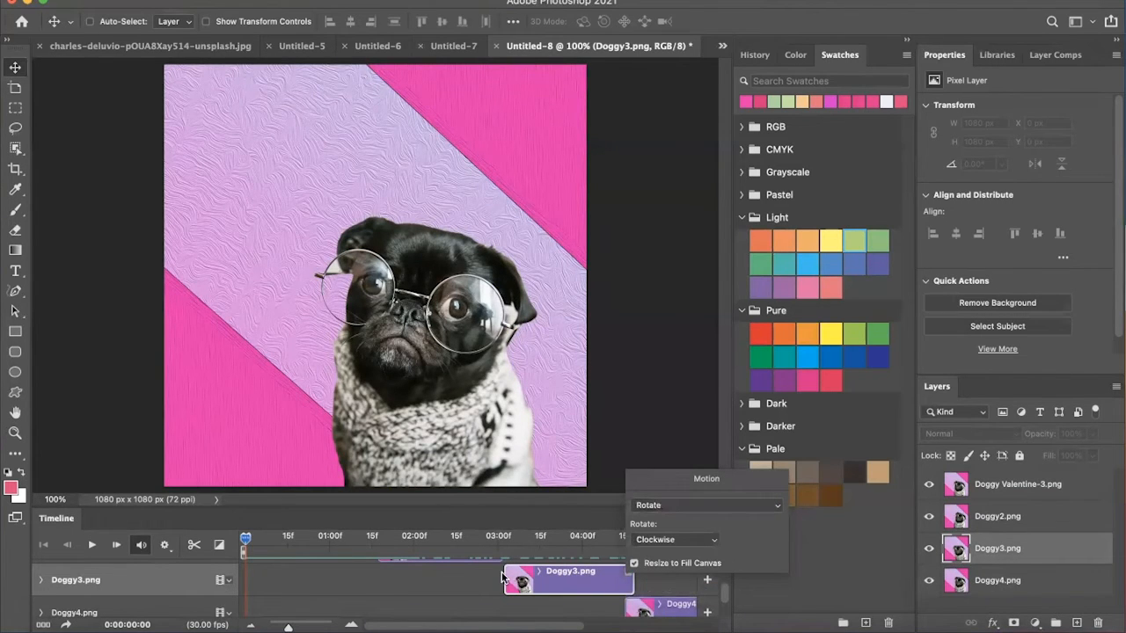
Preview the rotation on the Doggy3.png clip by playing from just before 03:00
drag(256, 544, 491, 518)
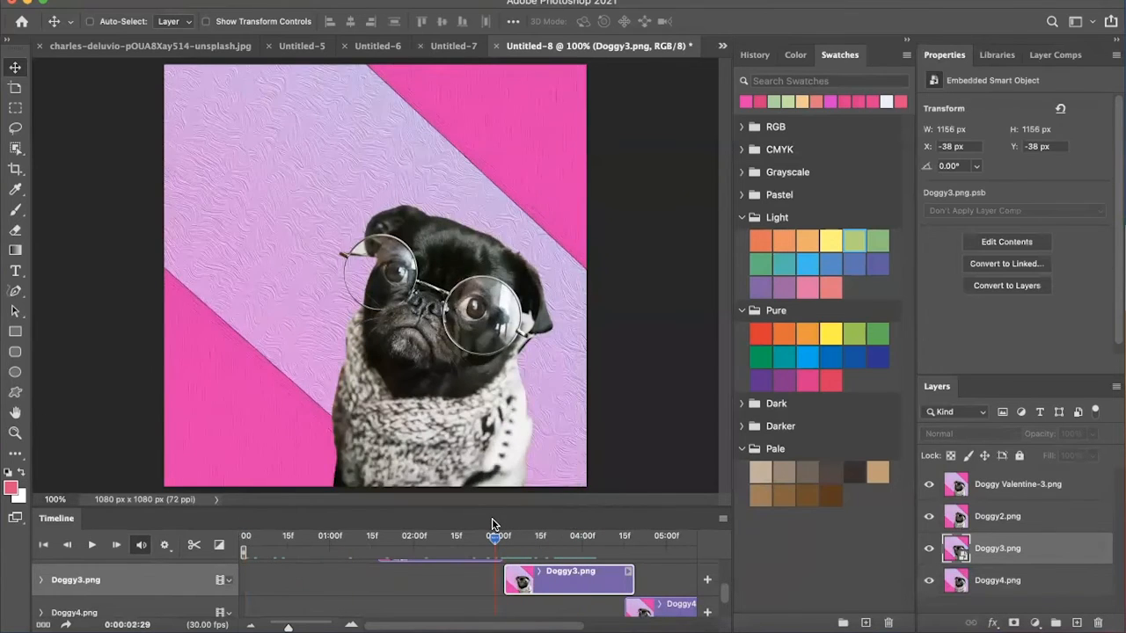
key(space)
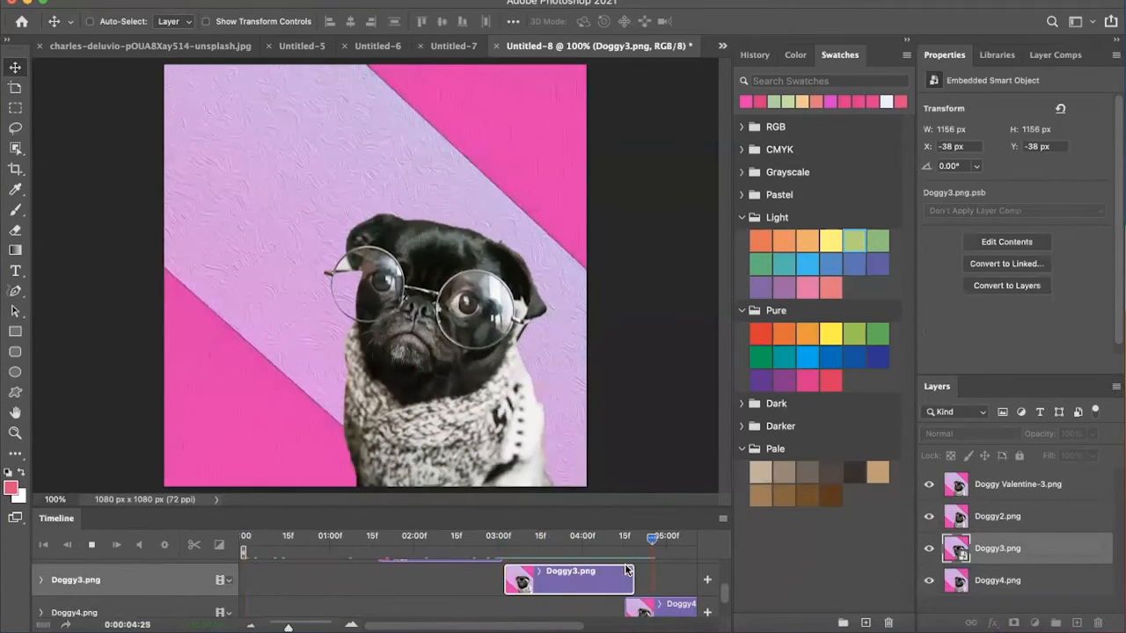
key(space)
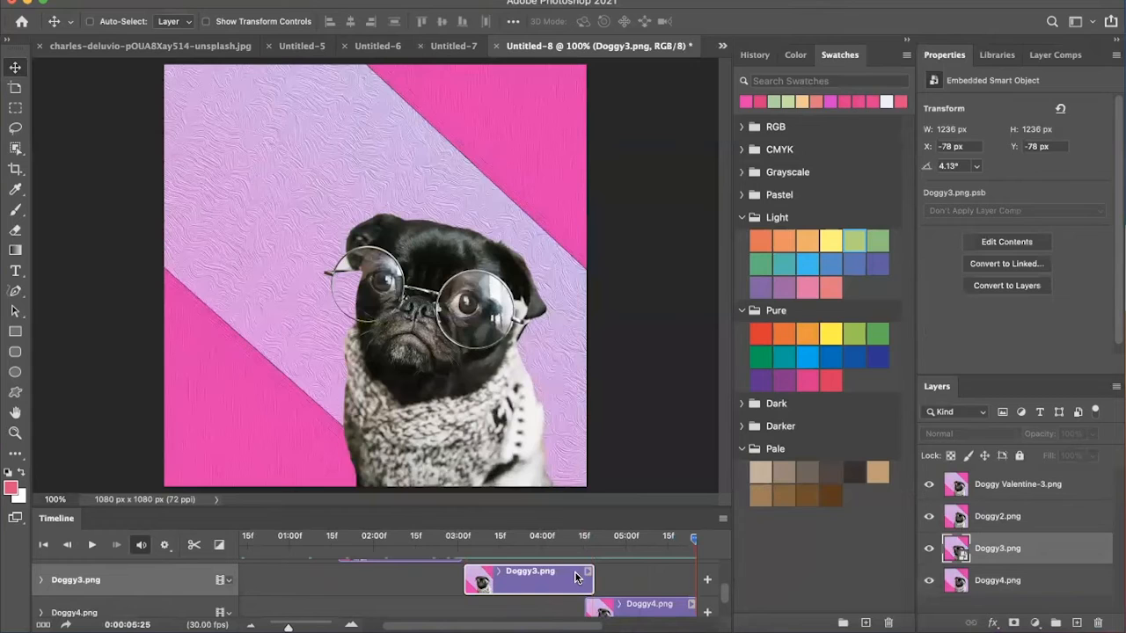
Remove the rotation from the Doggy3.png clip by setting its motion to No Motion
click(586, 571)
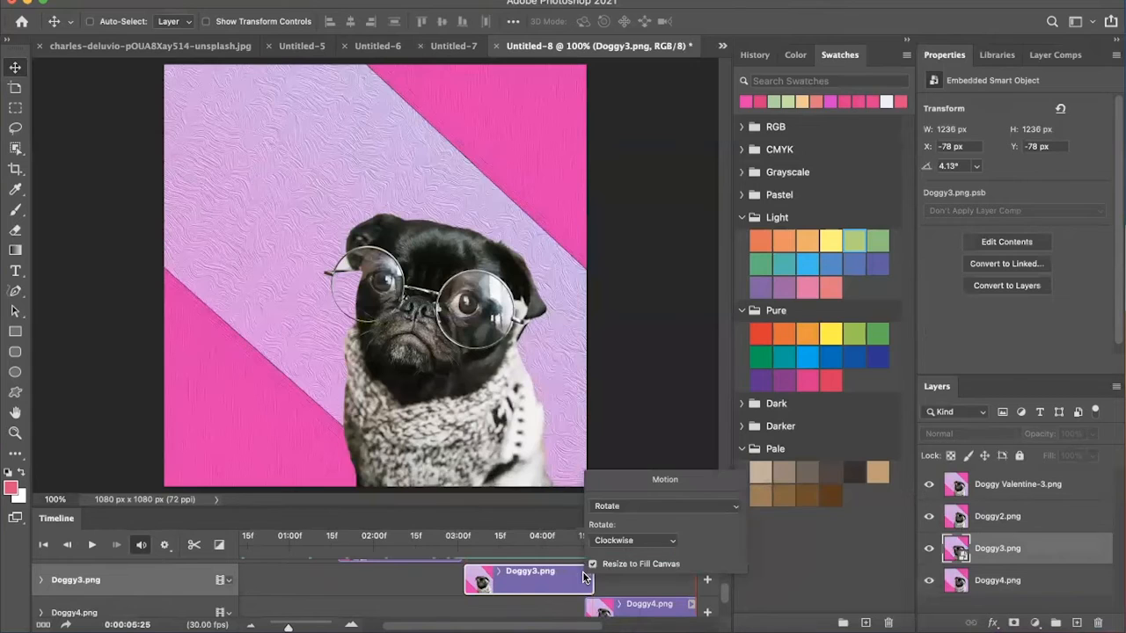
click(637, 538)
click(637, 542)
click(737, 511)
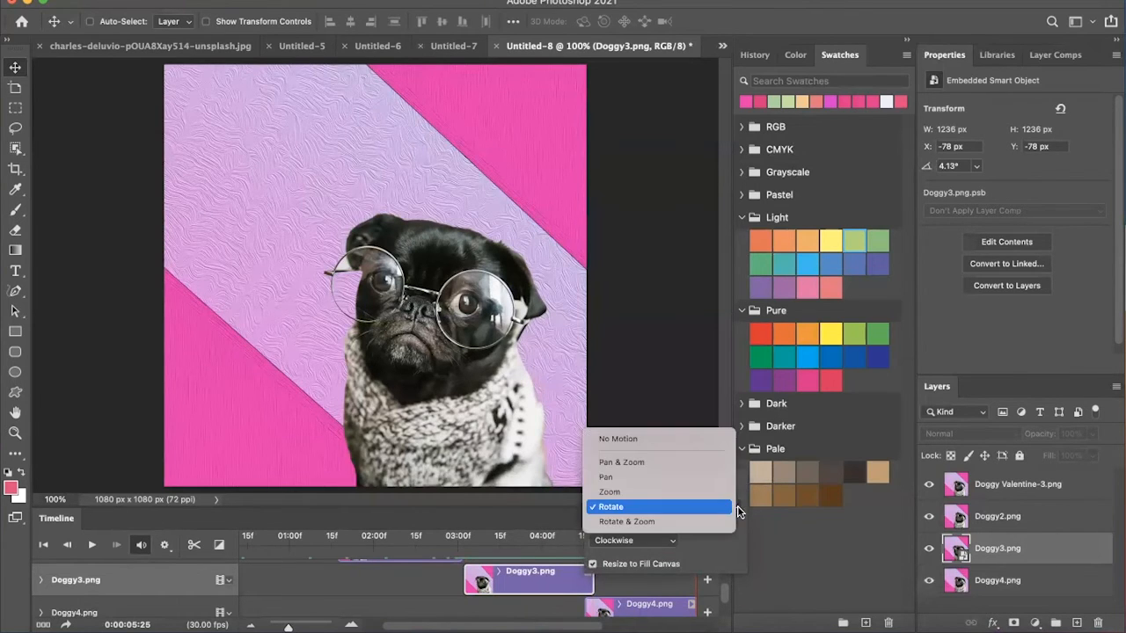
click(666, 438)
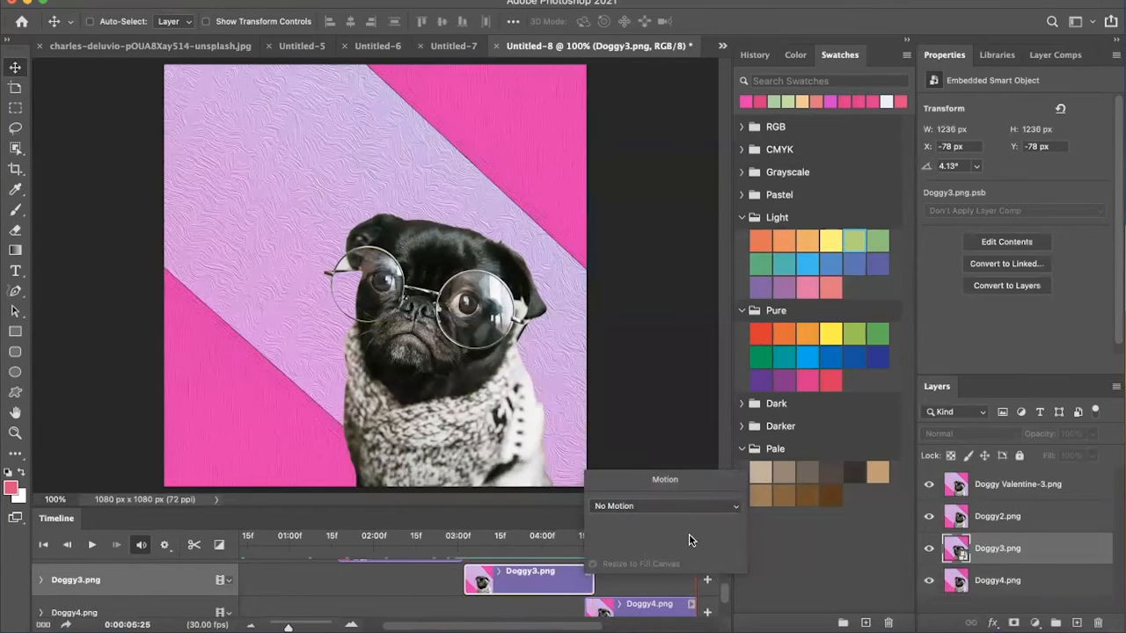
click(429, 626)
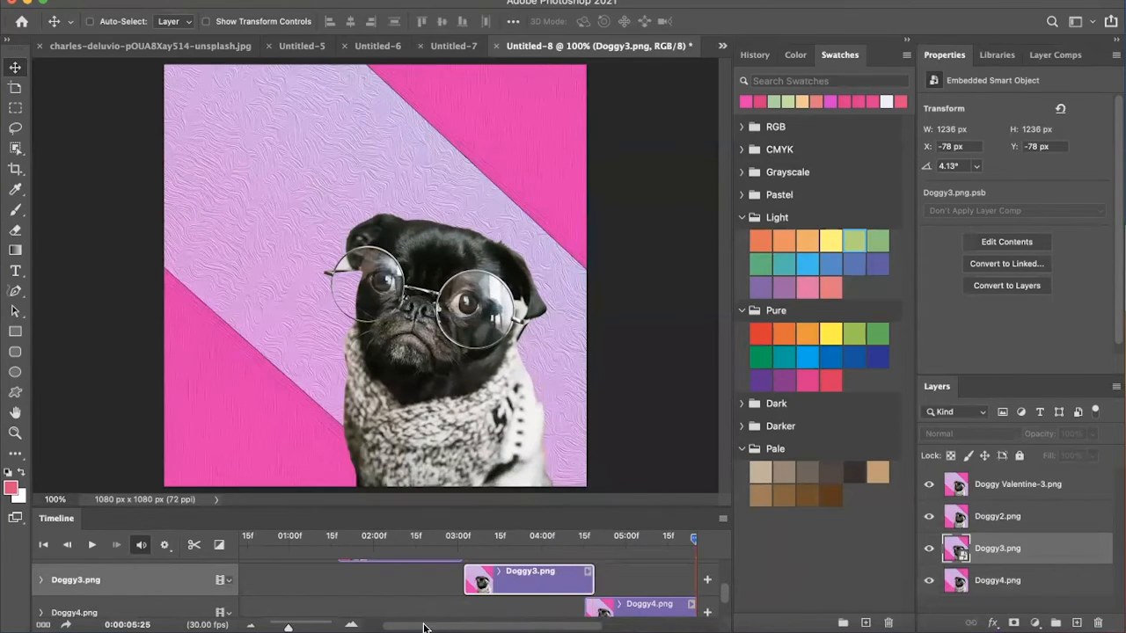
Open Save for Web for the animation as a GIF and play its preview
drag(425, 626, 244, 605)
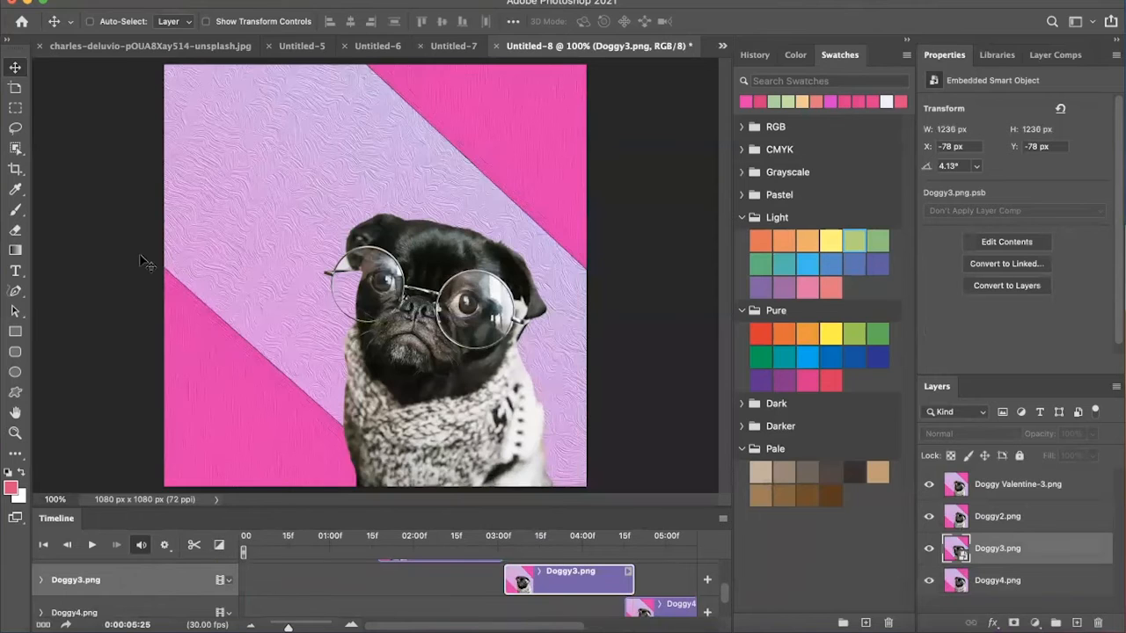
click(120, 2)
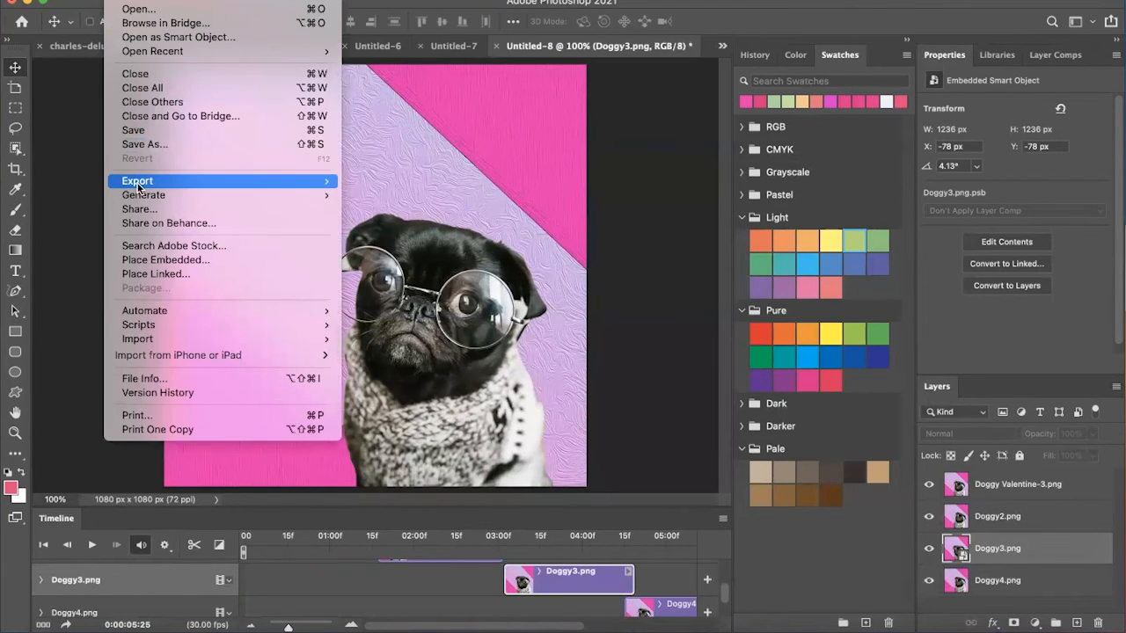
mouse_move(138, 185)
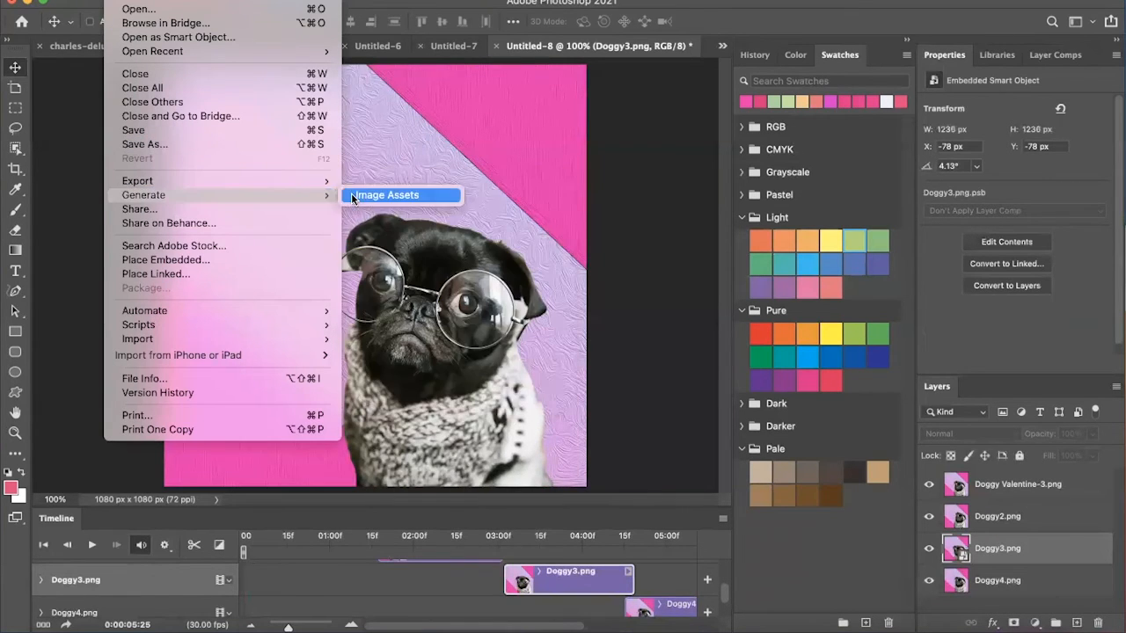
click(392, 241)
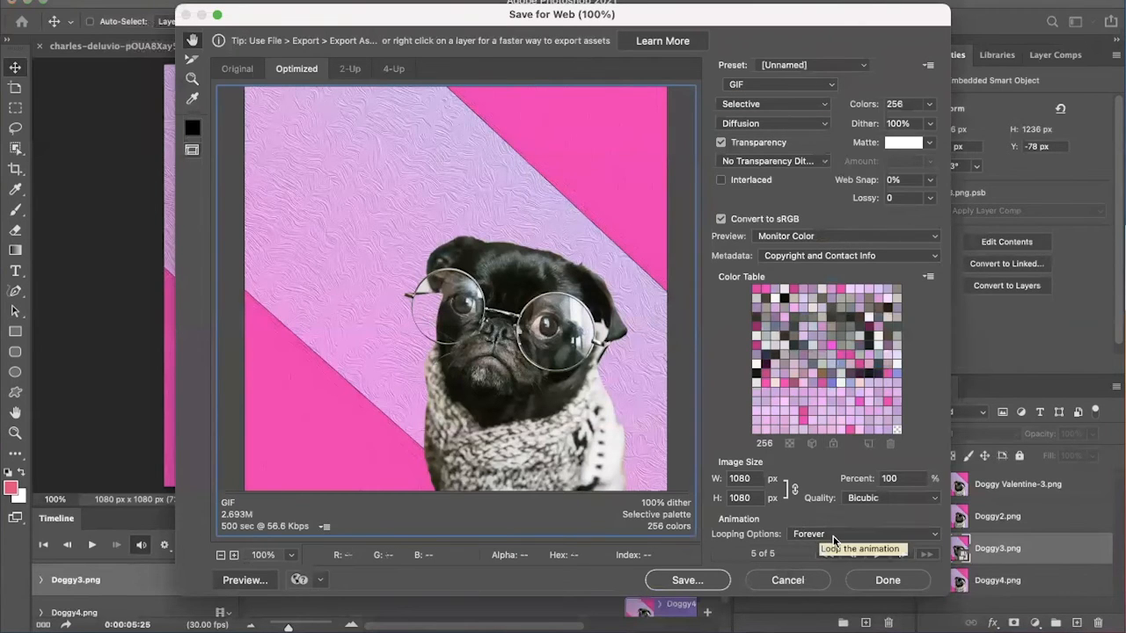
click(878, 555)
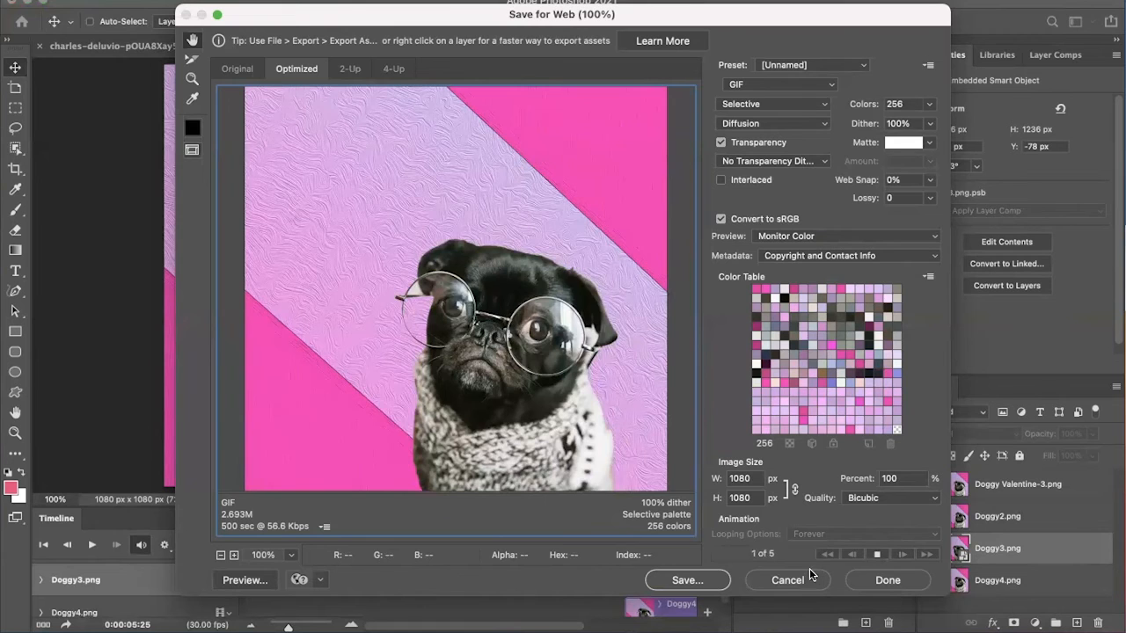
Save the optimized GIF to the Desktop under the name "Doggy Valenting Gif"
click(713, 588)
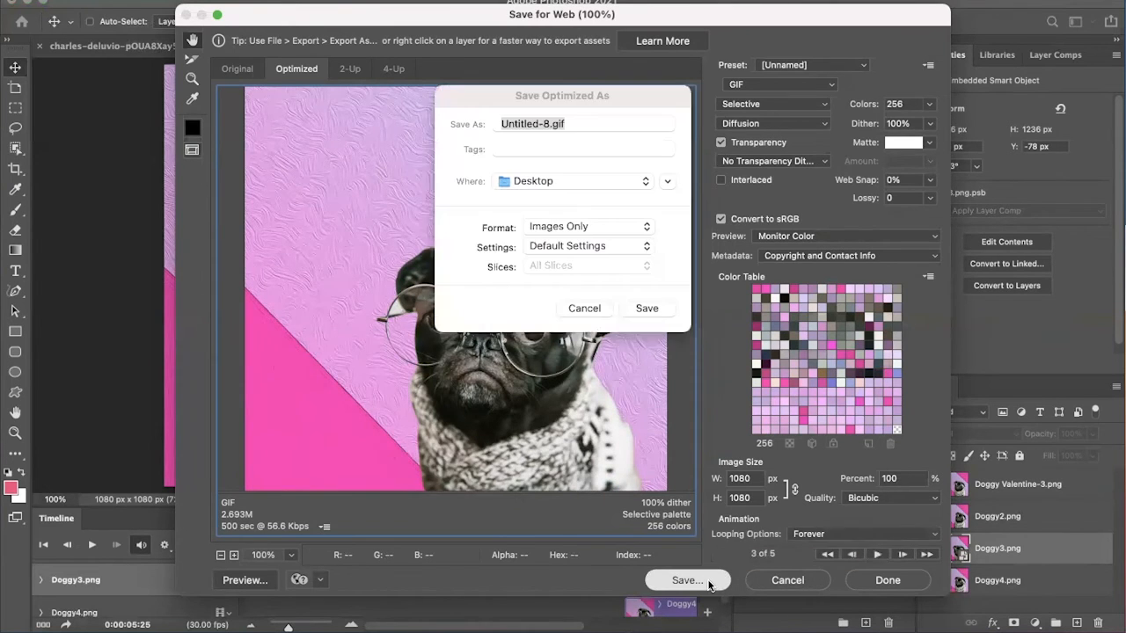
drag(539, 123, 471, 123)
text(Dogg)
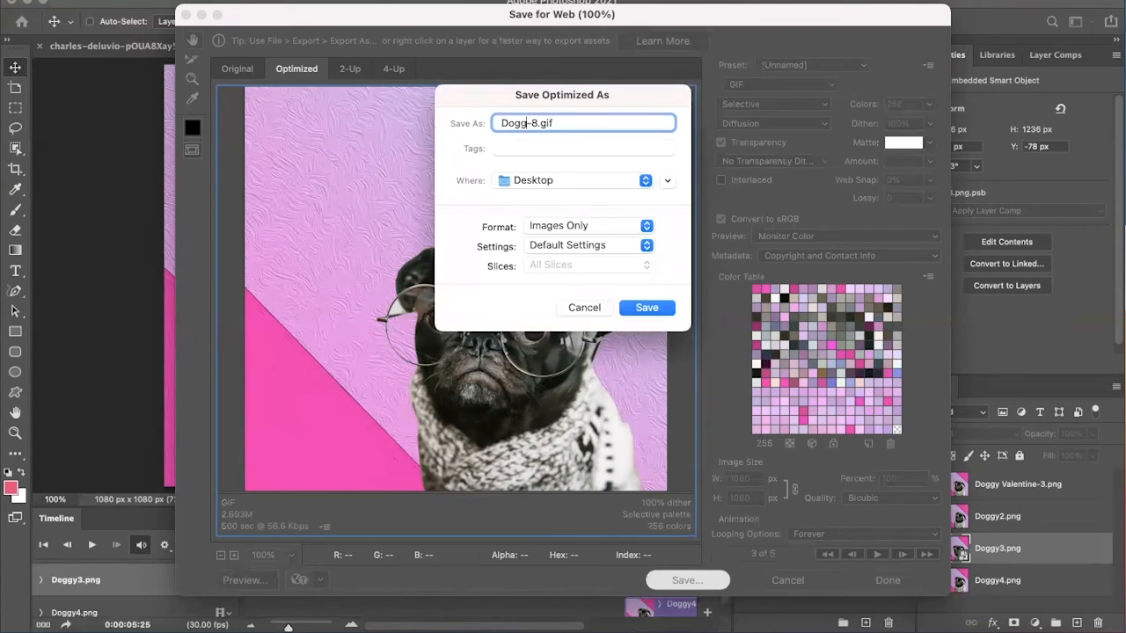
text(y Valenting Gif)
click(646, 308)
Move the Photoshop window aside, switch to Google Chrome and go to canva.com
drag(236, 5, 308, 317)
click(519, 624)
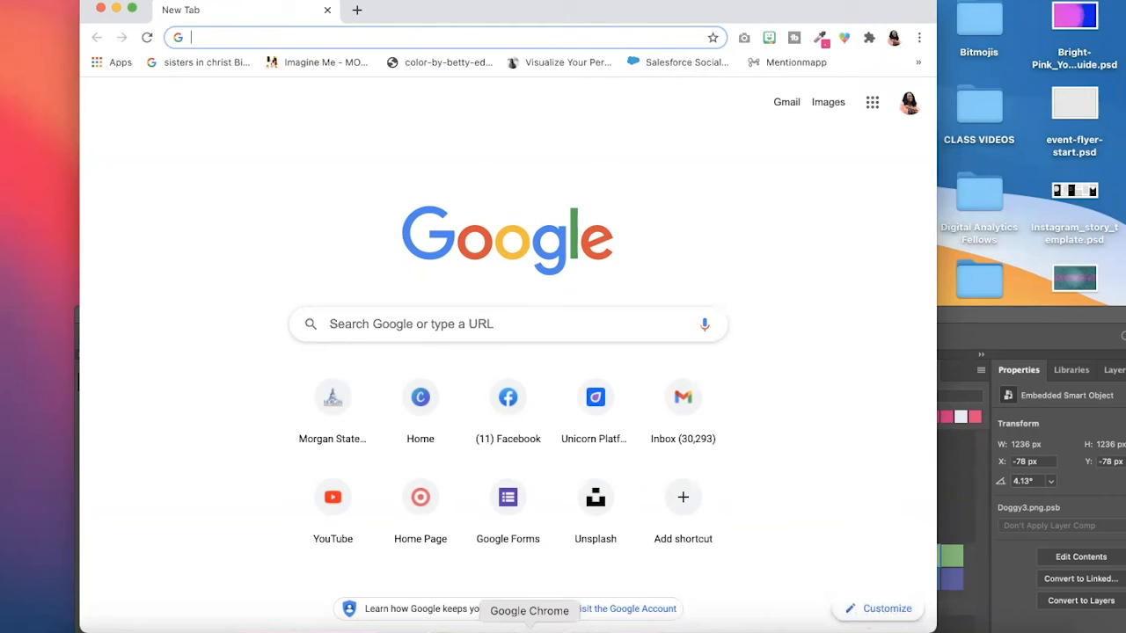
click(564, 37)
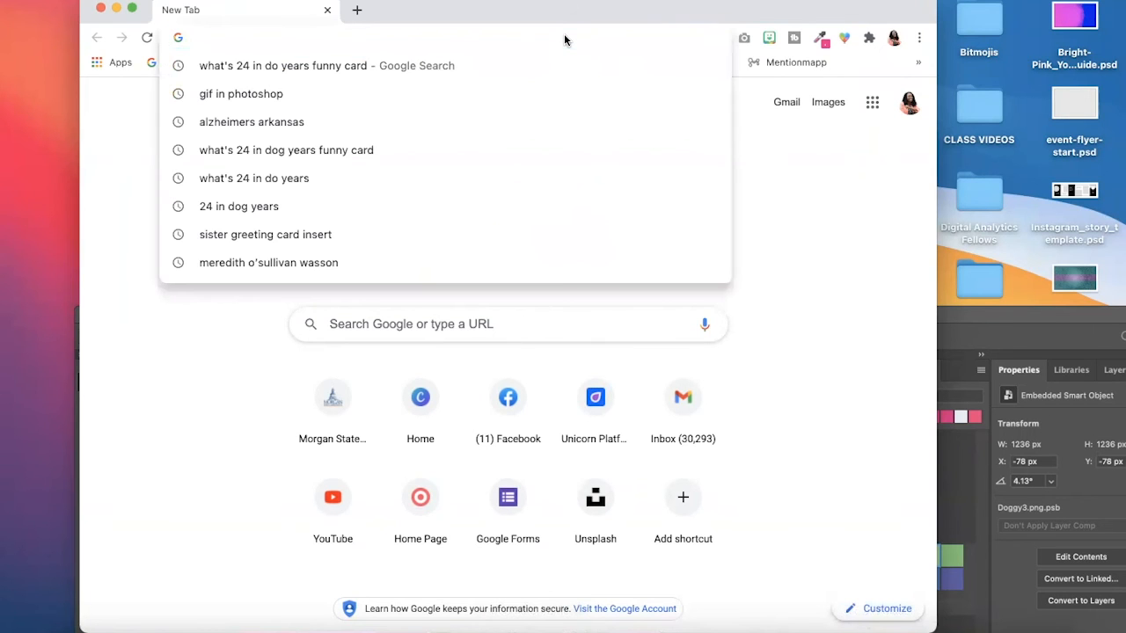
text(canva)
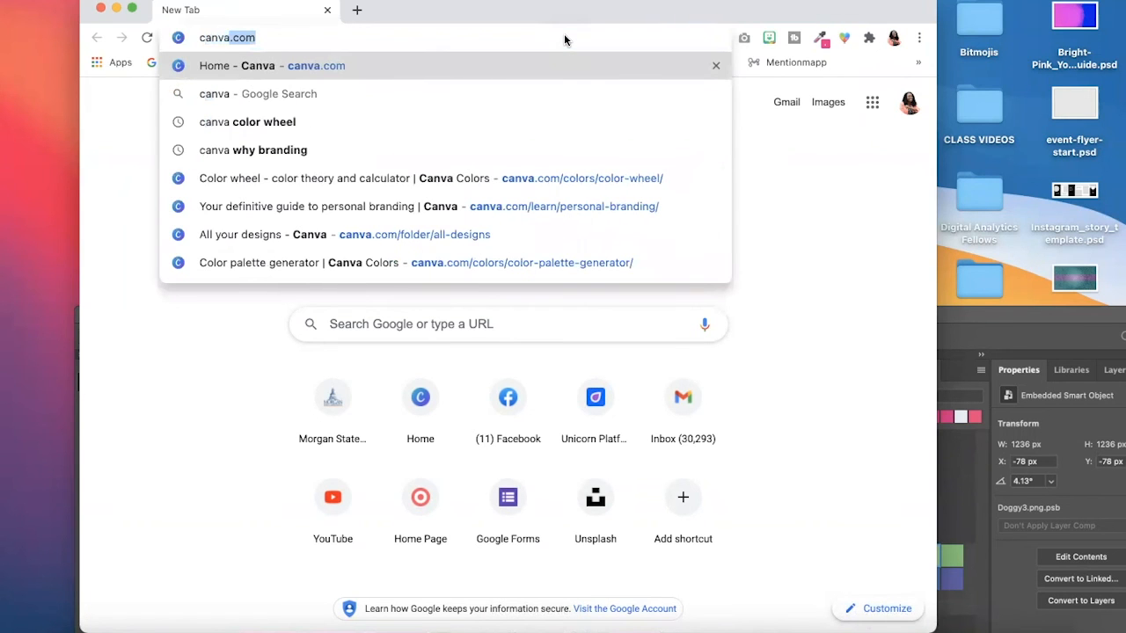
text(.com/)
key(Return)
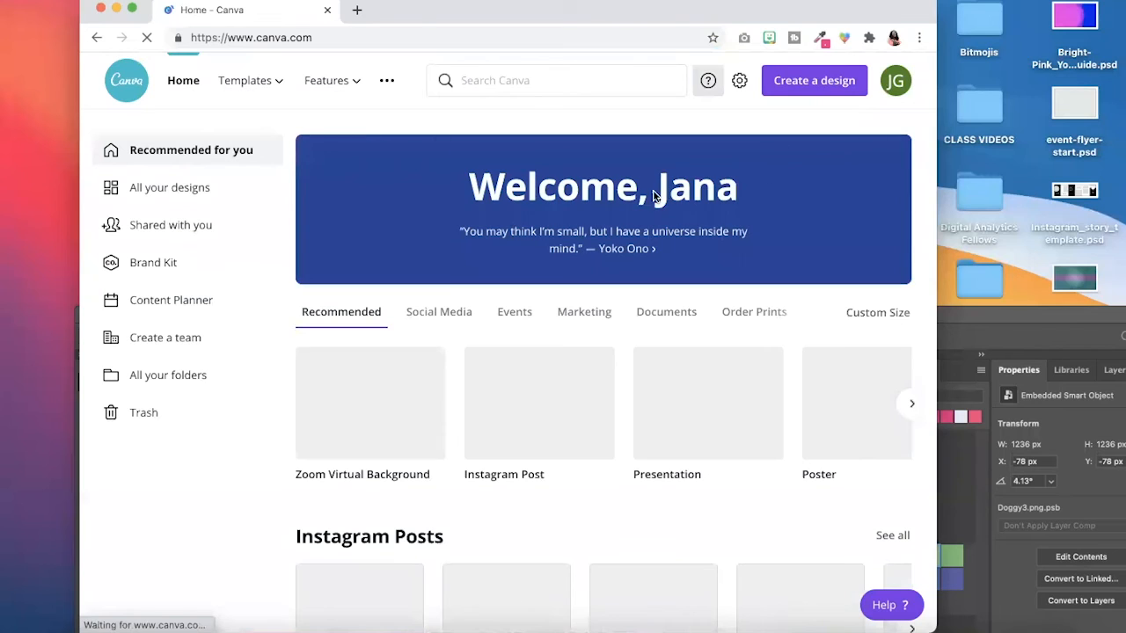
Open the pug birthday card from the list of all Canva designs and review its first page
click(170, 188)
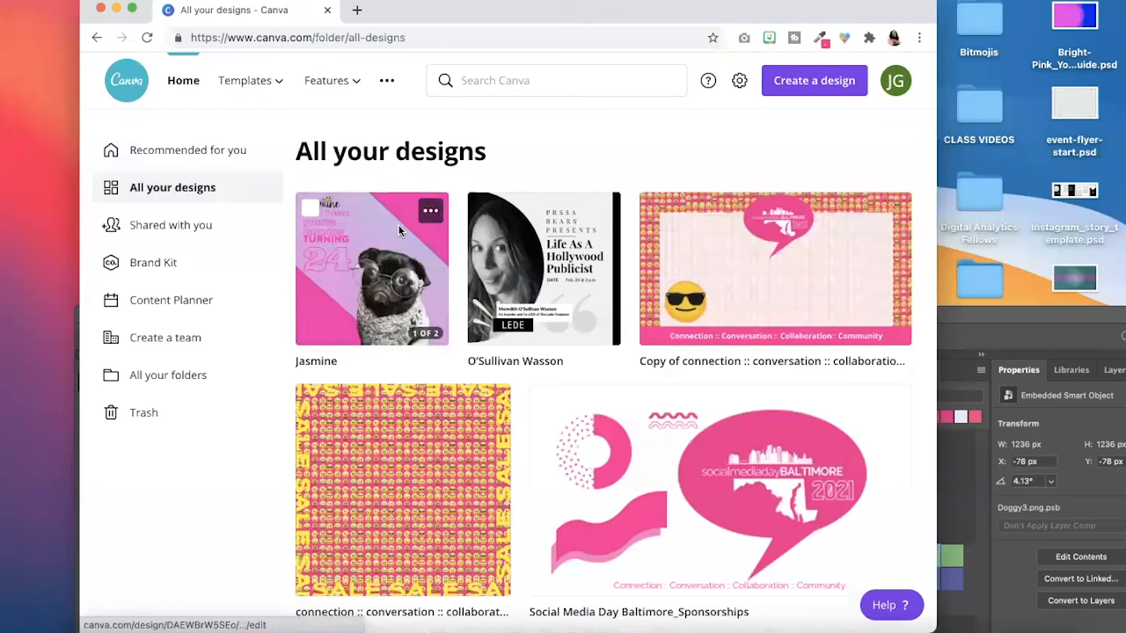
click(400, 224)
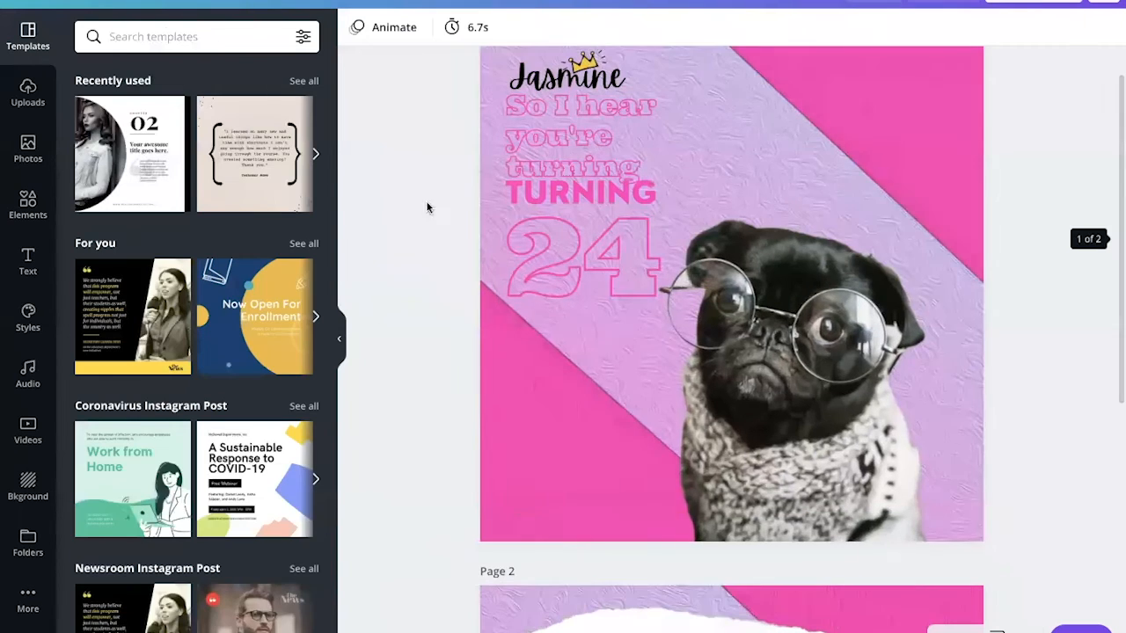
scroll(545, 291, down, 1)
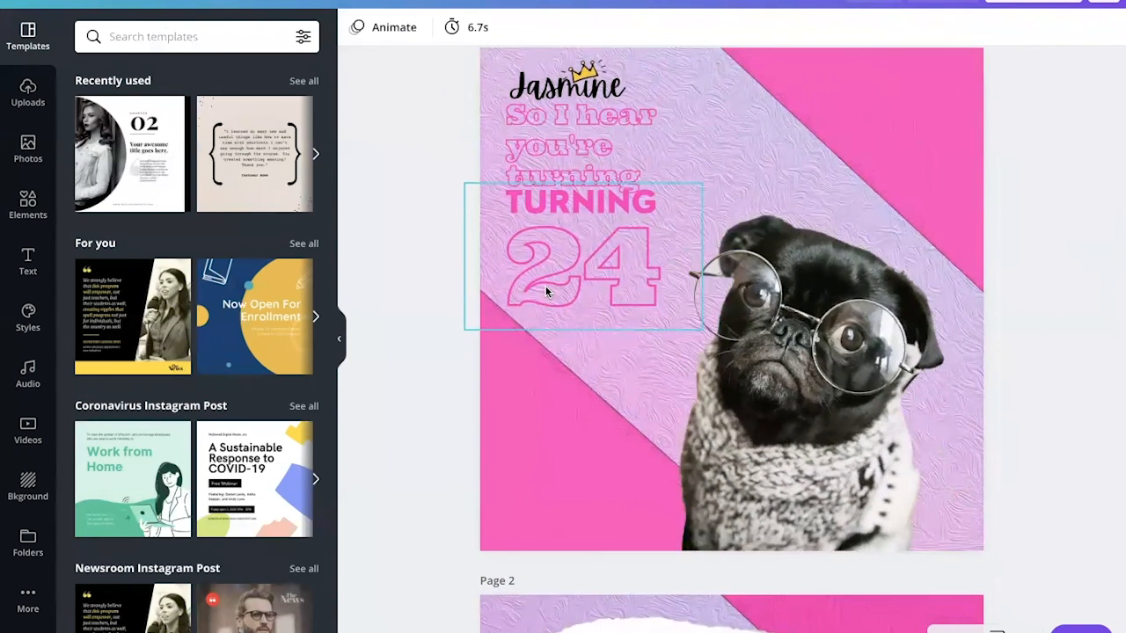
scroll(546, 291, up, 1)
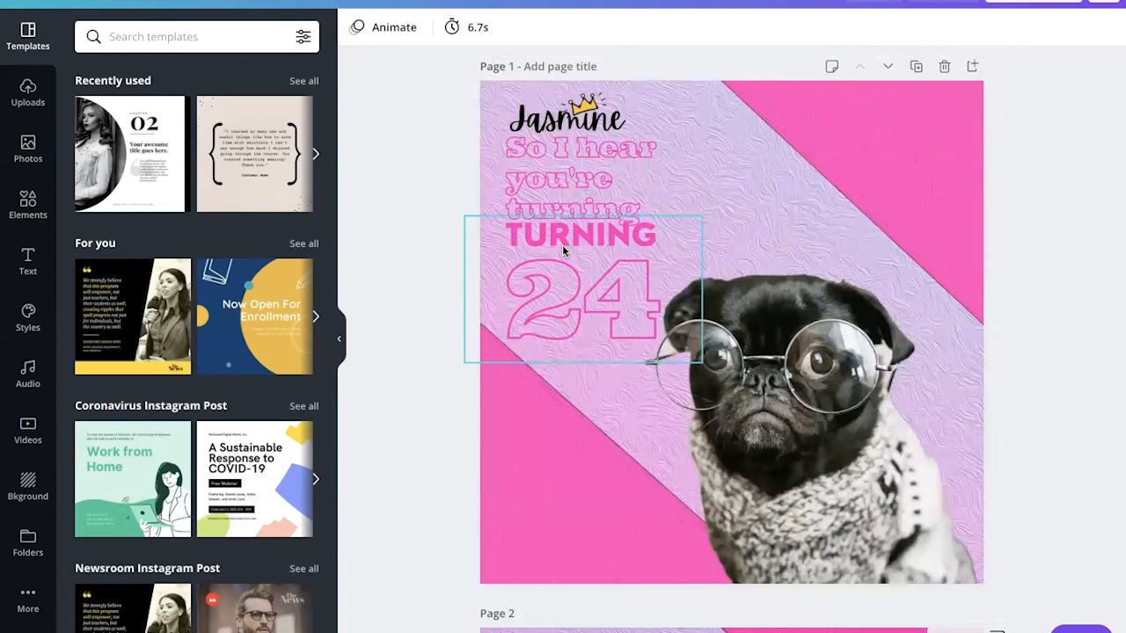
scroll(563, 244, up, 1)
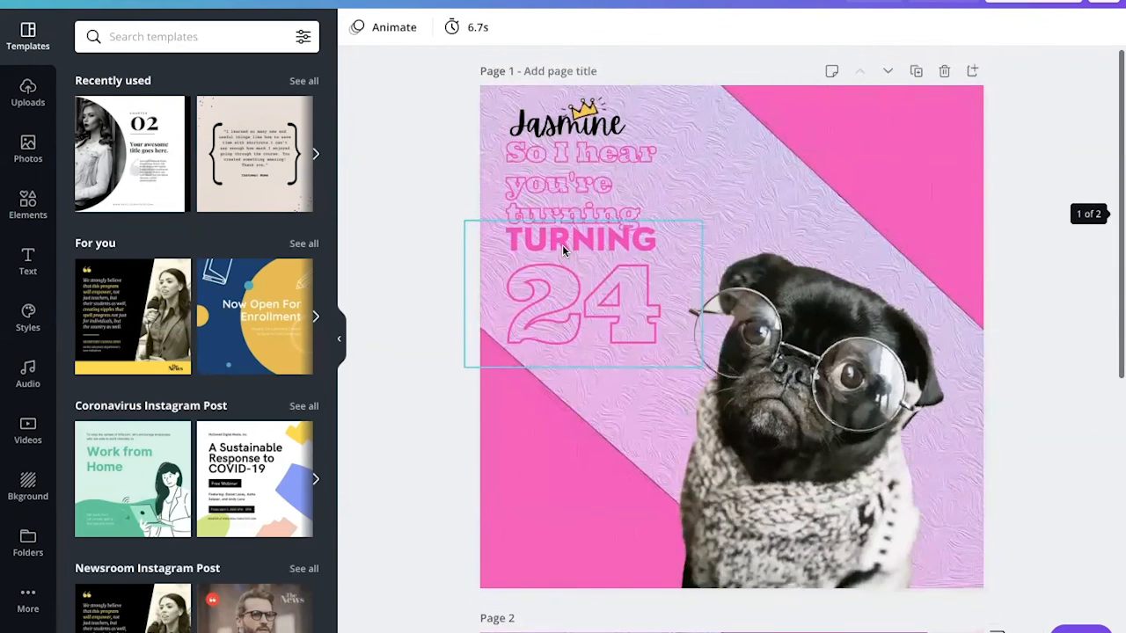